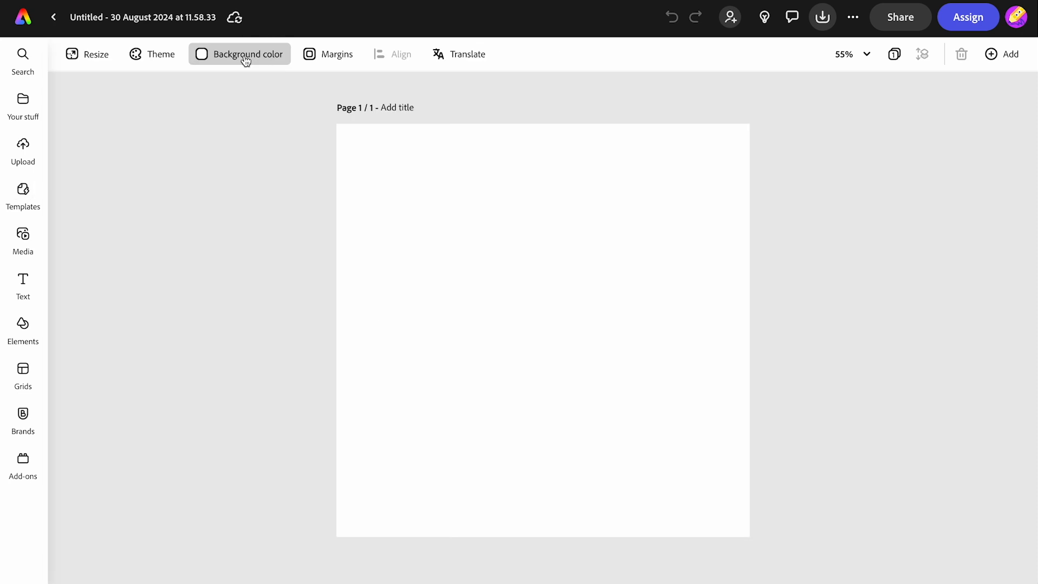
# Step: Search the background elements for "space" and apply the teal and purple starry sky as the page background
pyautogui.click(24, 331)
pyautogui.click(217, 92)
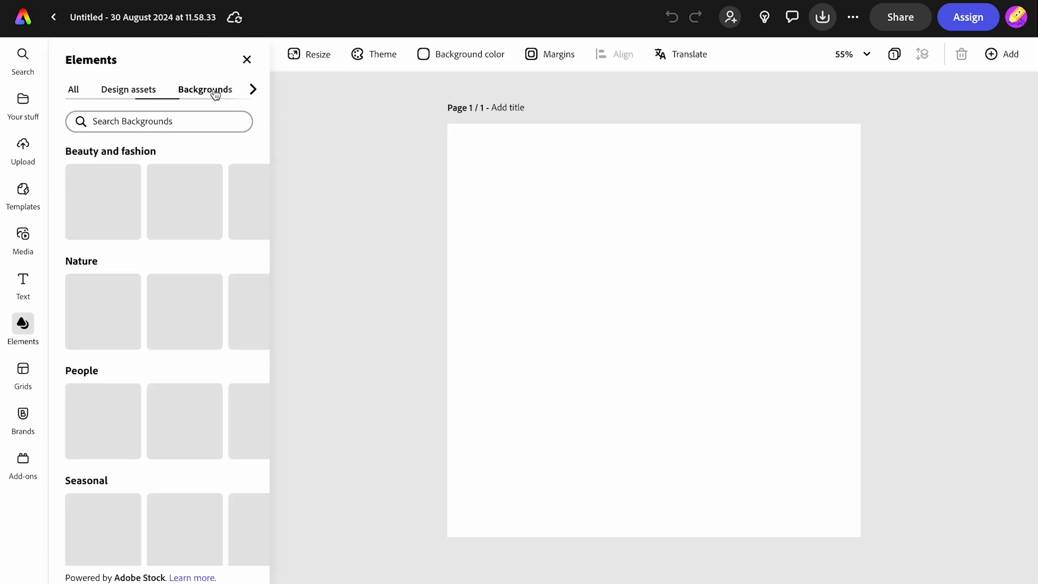
pyautogui.click(145, 123)
pyautogui.write('space')
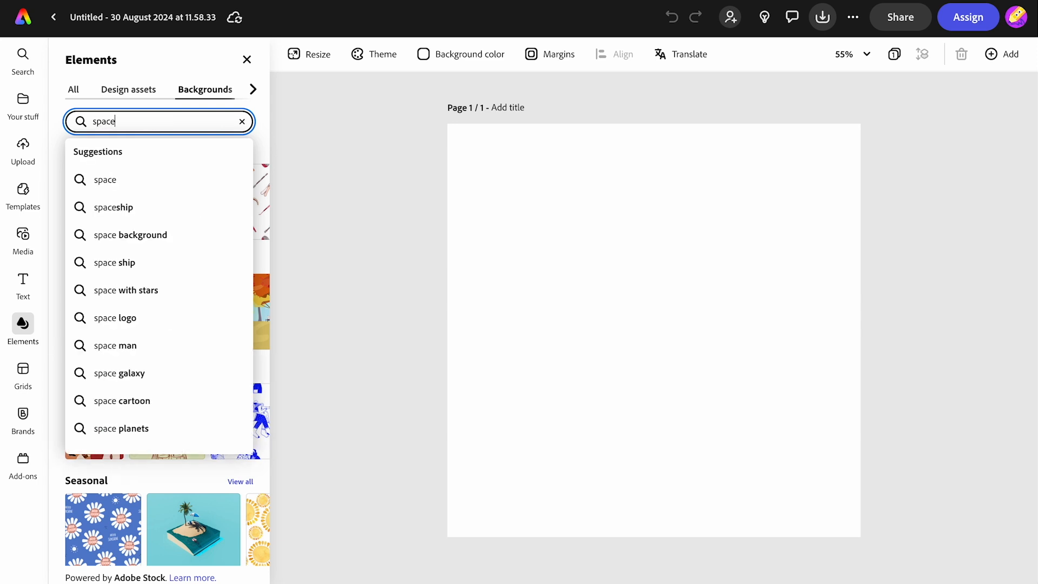
pyautogui.press('Return')
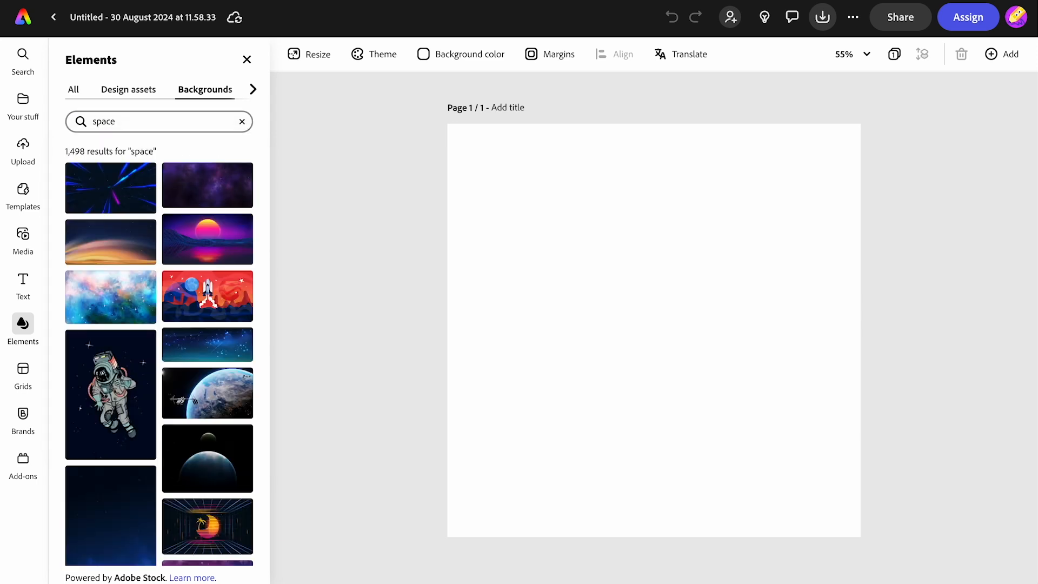
pyautogui.scroll(-10, 175, 468)
pyautogui.scroll(-10, 175, 469)
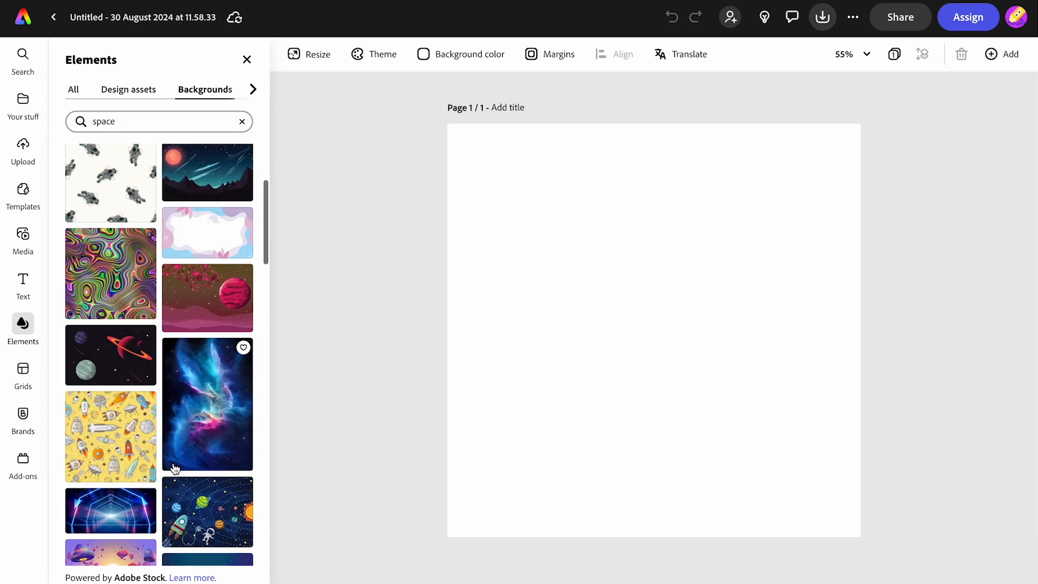
pyautogui.click(216, 278)
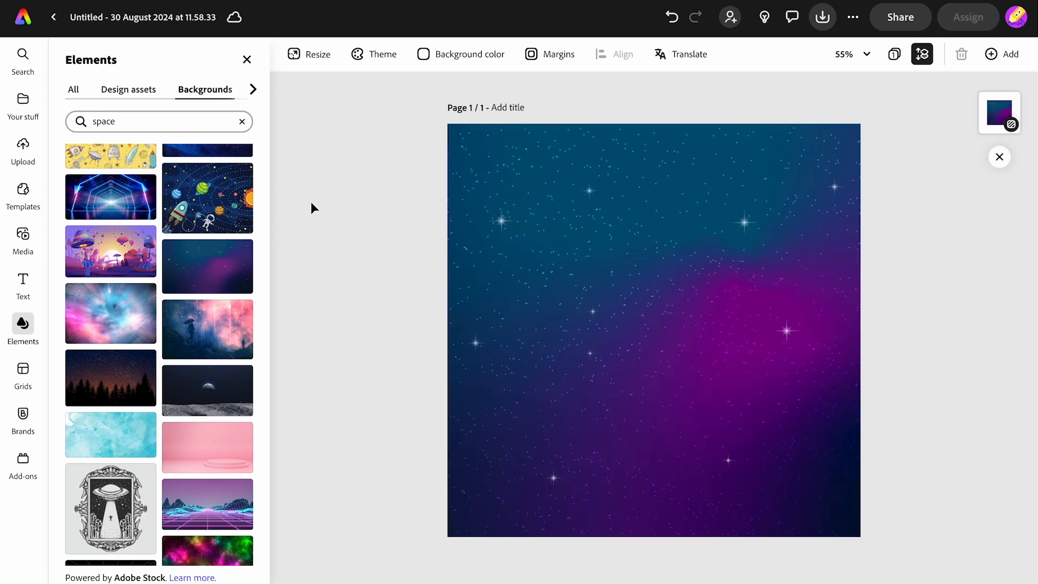
pyautogui.click(247, 60)
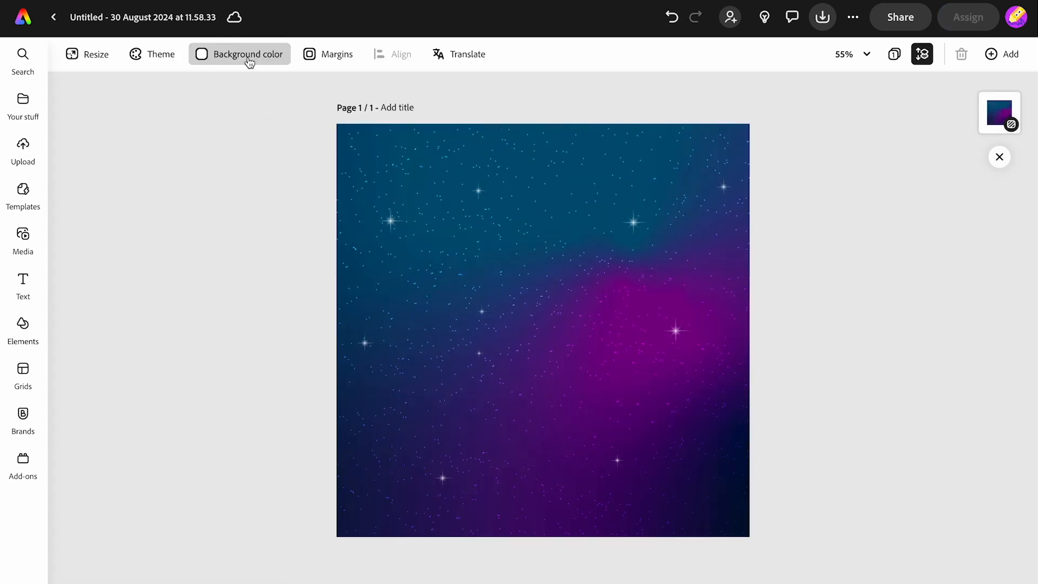
# Step: Rename the document as "Pandora - Alien"
pyautogui.click(139, 17)
pyautogui.hotkey('ctrl', 'a')
pyautogui.write('Pandora - Alien')
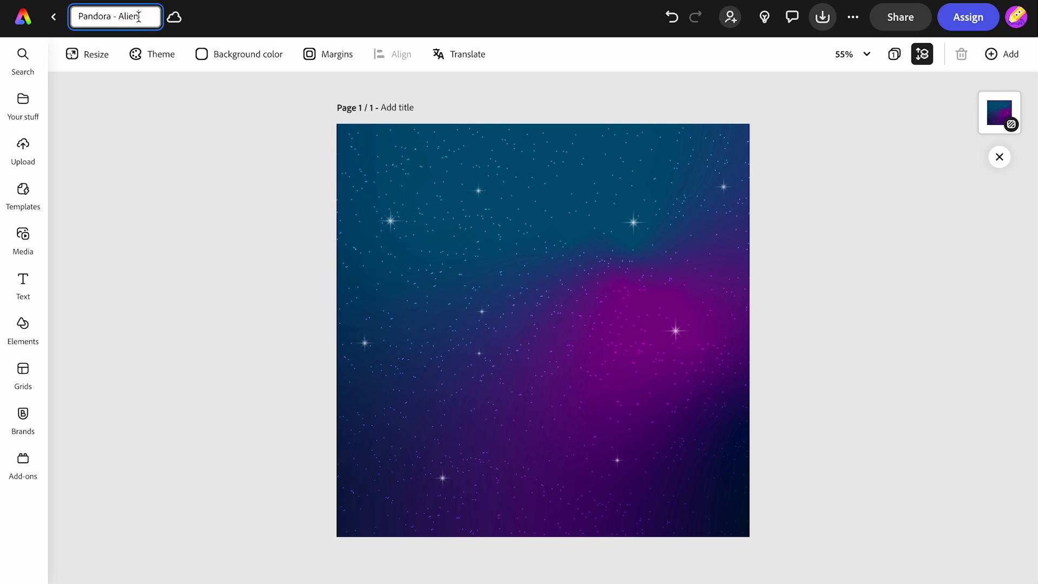
pyautogui.press('Return')
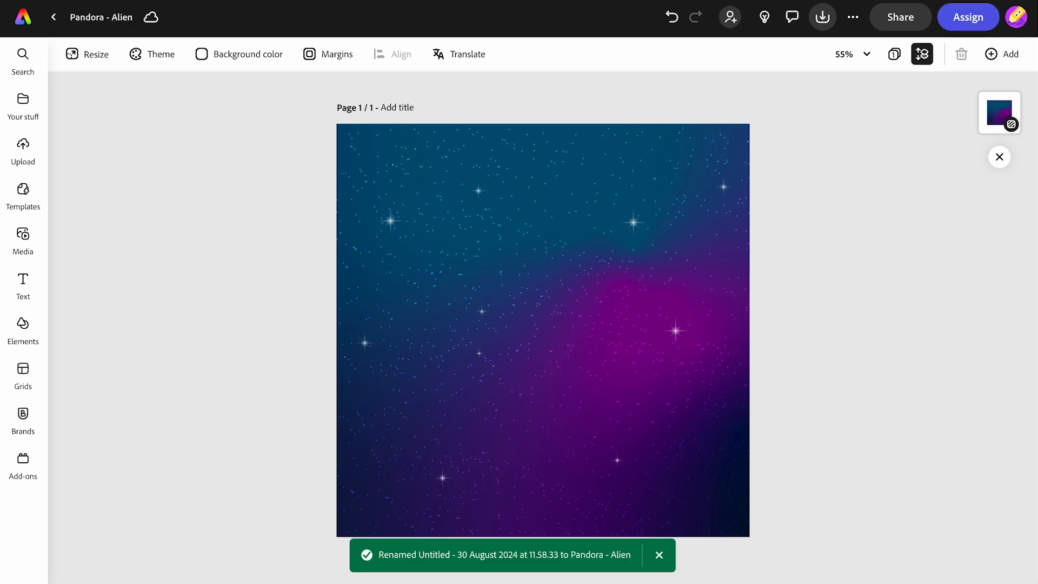
# Step: Start a text-to-image generation with the Square (1:1) image size
pyautogui.click(22, 243)
pyautogui.click(119, 158)
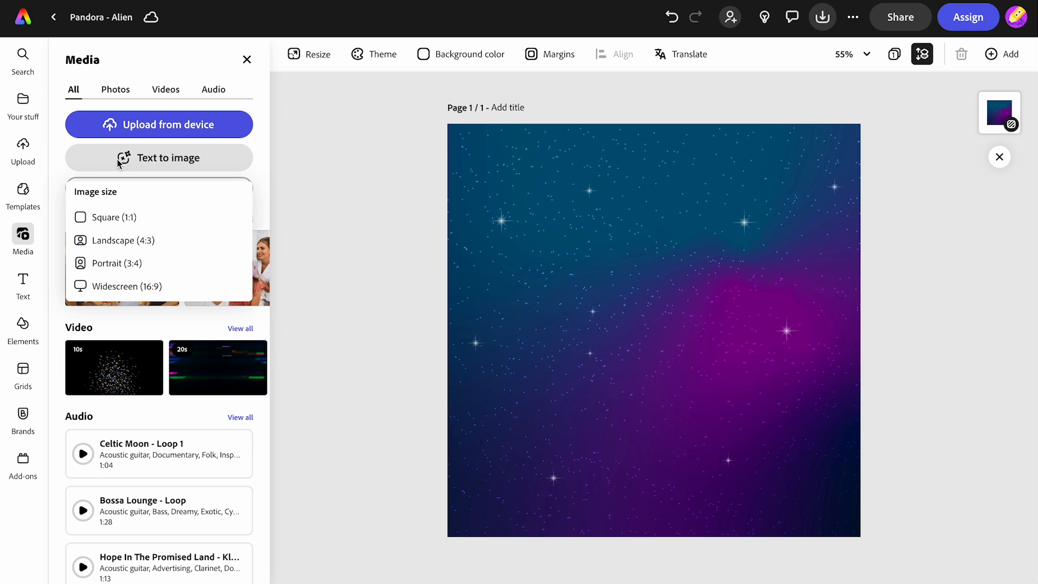
pyautogui.click(109, 219)
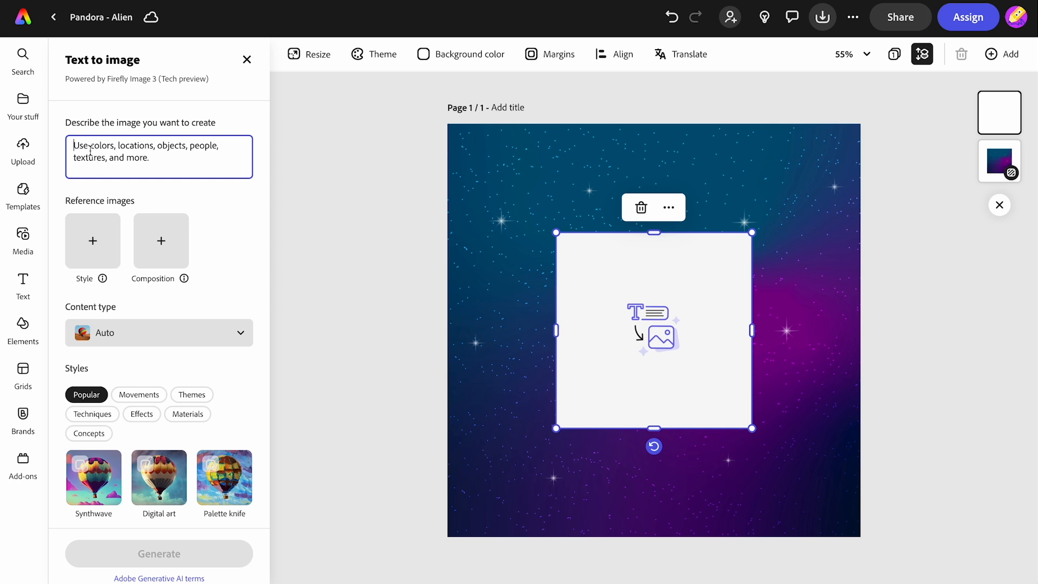
# Step: Copy the green alien insect description under "Pandora Discovered" in the Google Docs cheat sheet and paste it as the image prompt in Adobe Express
pyautogui.write('Pandora - Alien')
pyautogui.press('super+z')
pyautogui.click(563, 0)
pyautogui.click(677, 1)
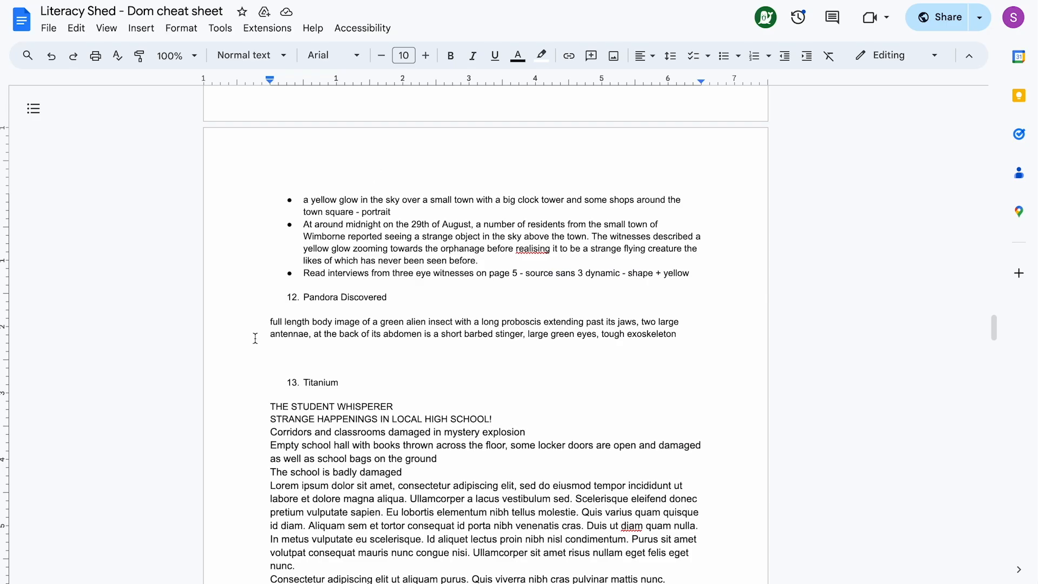
pyautogui.tripleClick(257, 337)
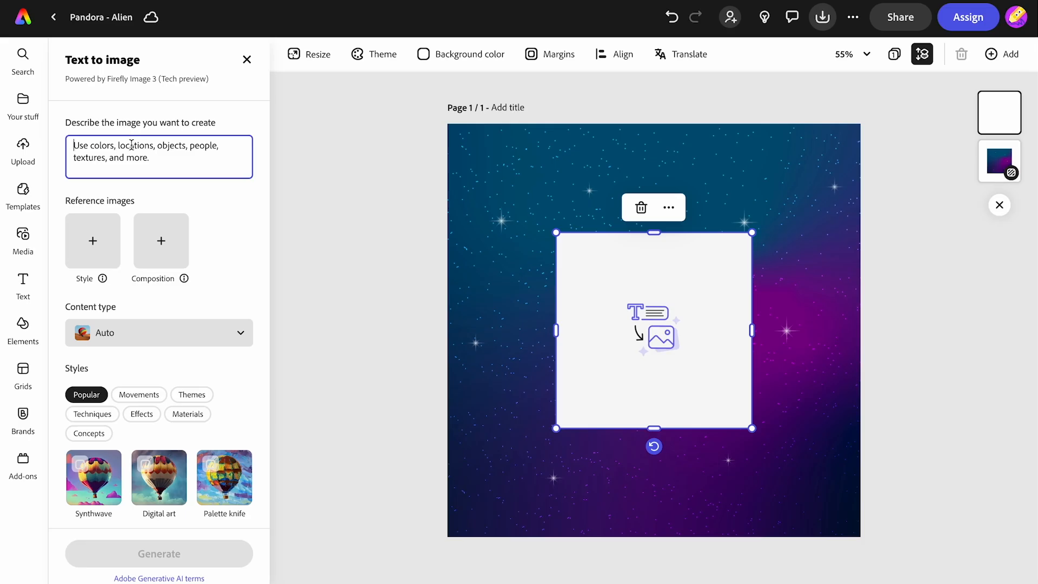
pyautogui.press('super+v')
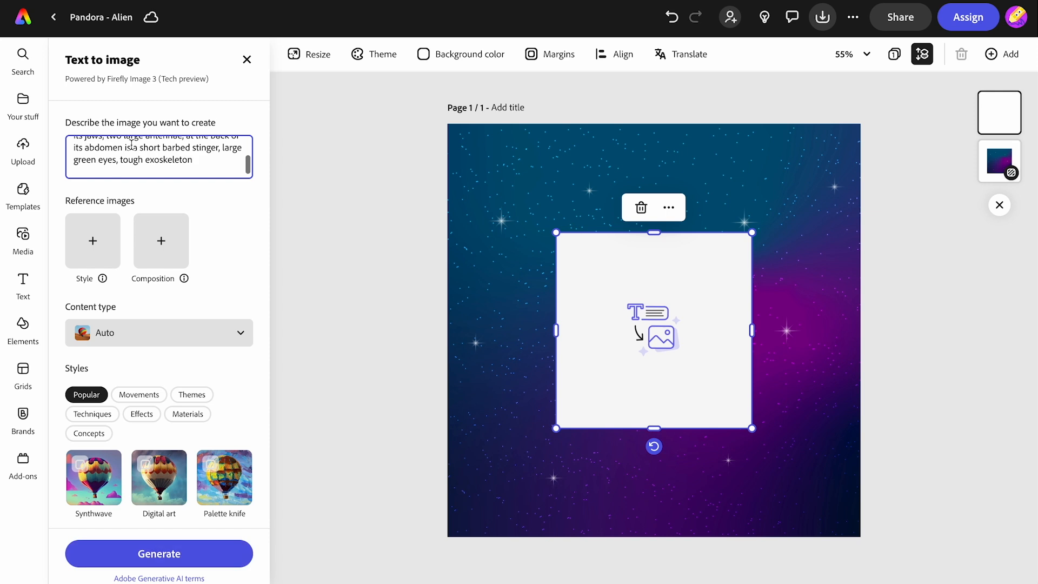
pyautogui.scroll(3, 135, 162)
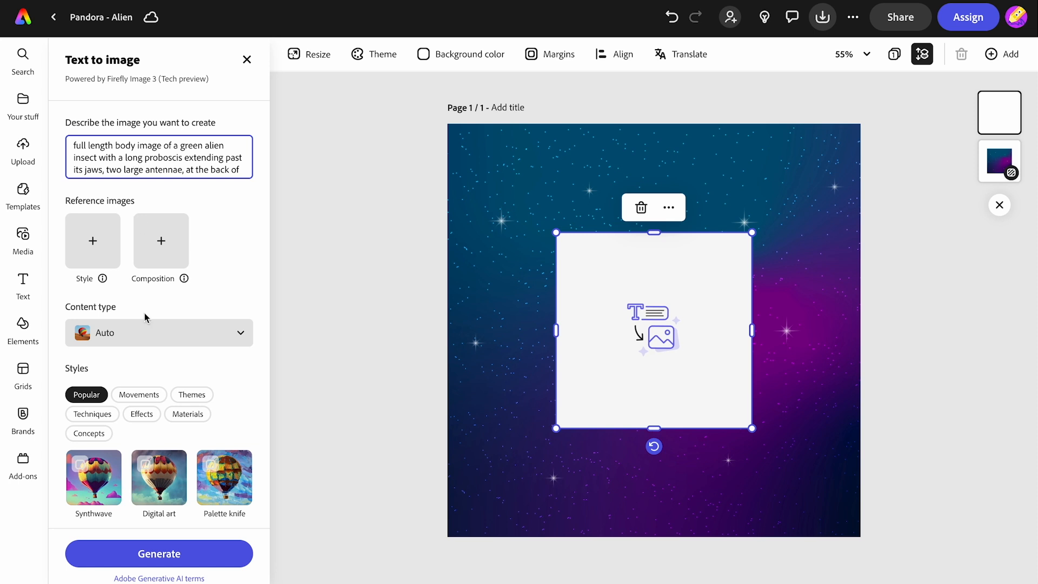
# Step: Set the content type to Graphic and generate the alien images
pyautogui.click(151, 344)
pyautogui.click(152, 198)
pyautogui.scroll(-2, 151, 324)
pyautogui.click(142, 558)
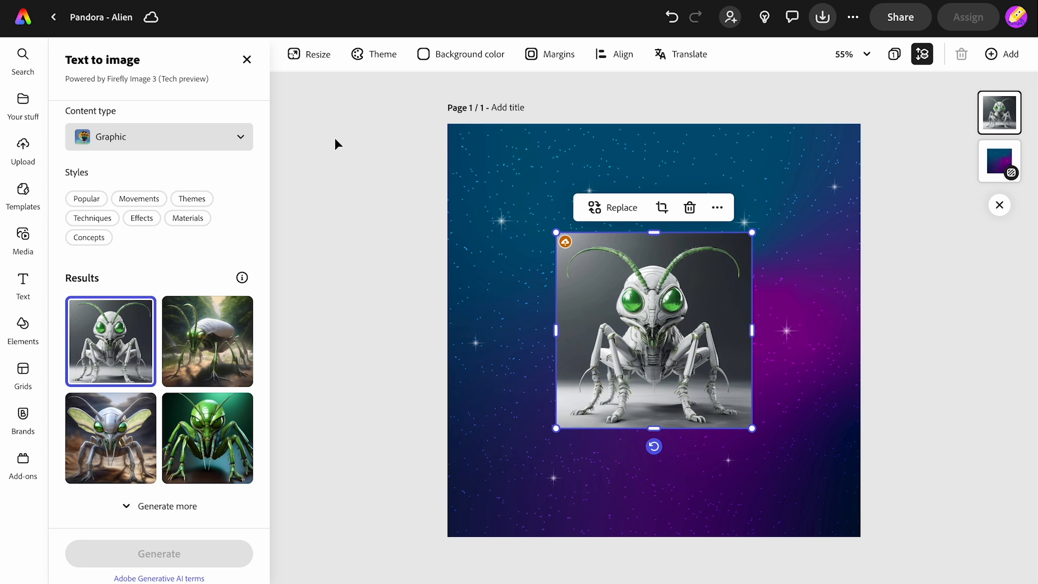
# Step: Compare the generated results and use the bright green, front-facing insect as the image on the page
pyautogui.click(202, 329)
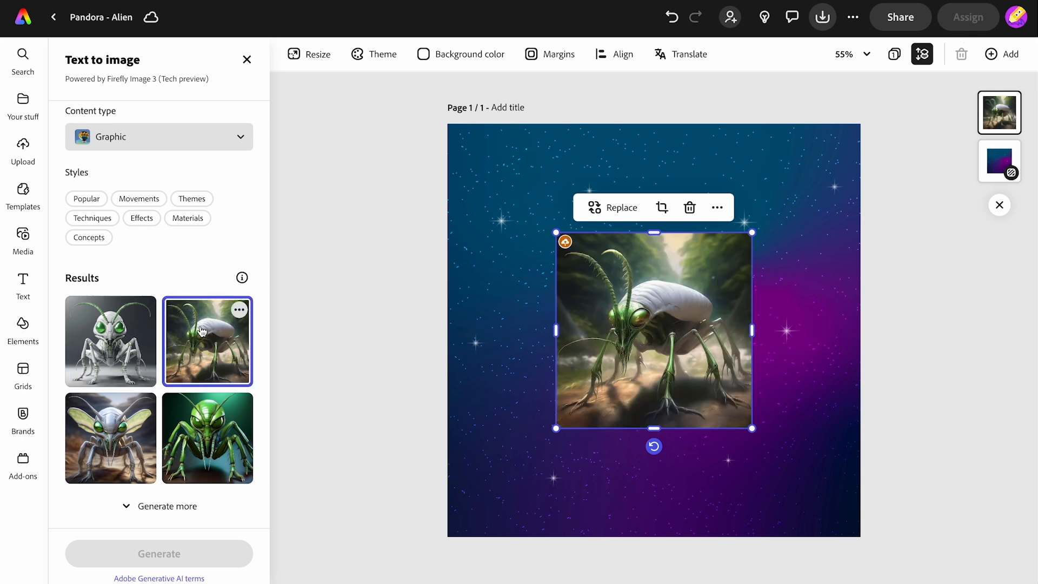
pyautogui.click(198, 414)
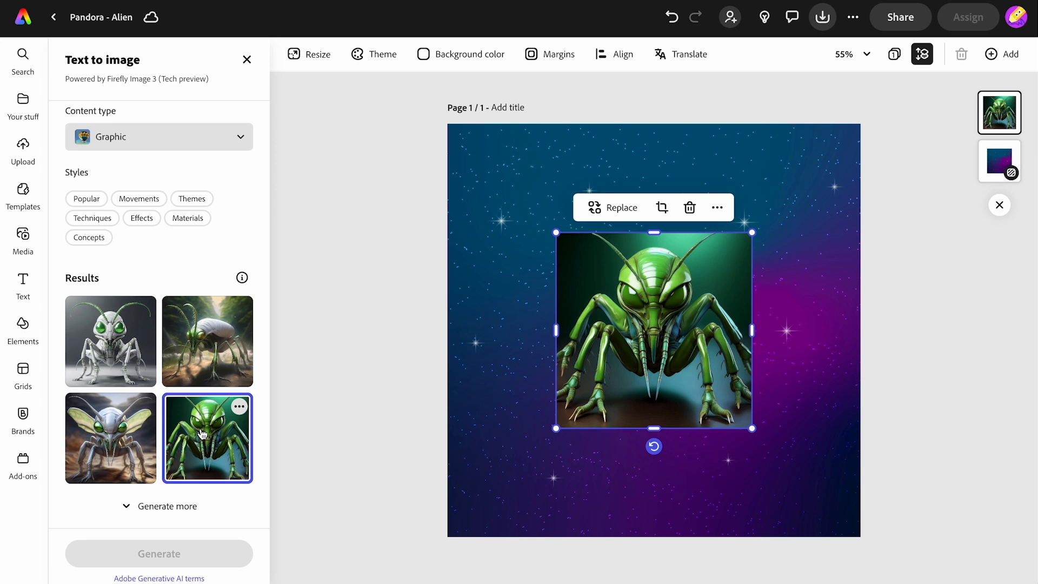
pyautogui.click(347, 373)
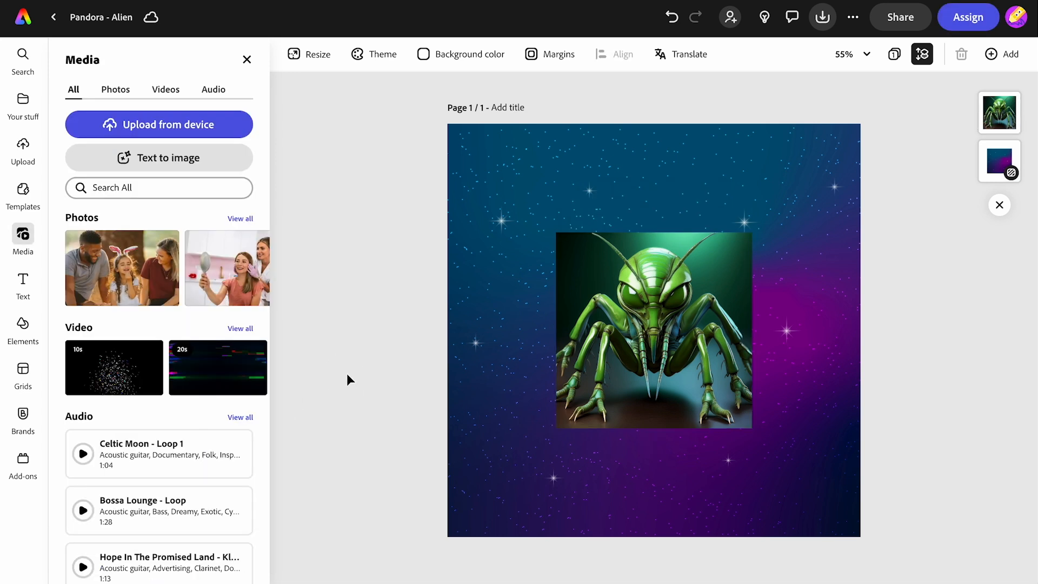
# Step: Enlarge the alien image to about two thirds of the page width and centre it on the page
pyautogui.click(578, 416)
pyautogui.moveTo(560, 429); pyautogui.dragTo(494, 491)
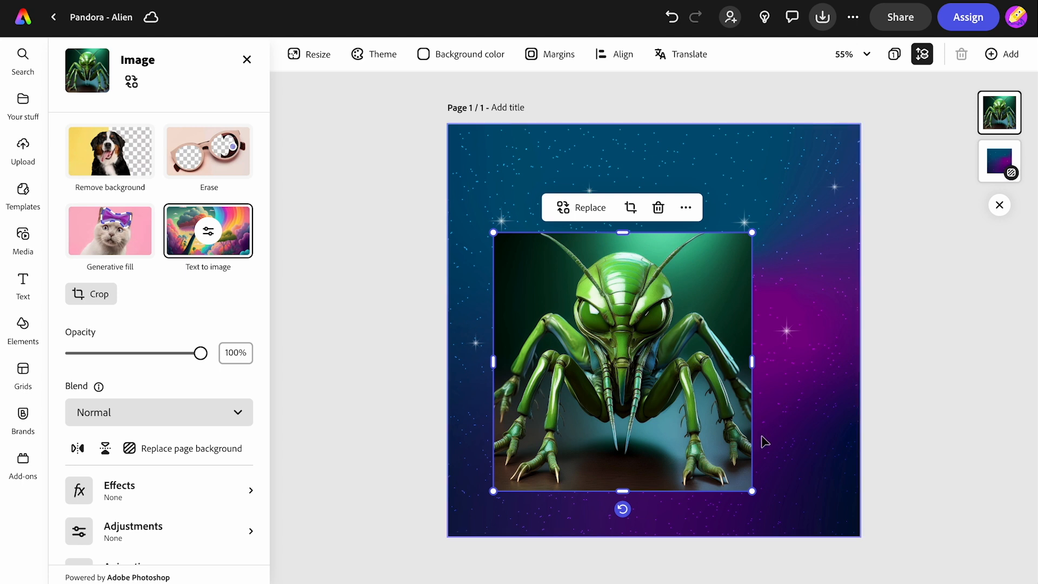
pyautogui.moveTo(750, 232); pyautogui.dragTo(783, 218)
pyautogui.moveTo(645, 313); pyautogui.dragTo(668, 290)
pyautogui.click(365, 264)
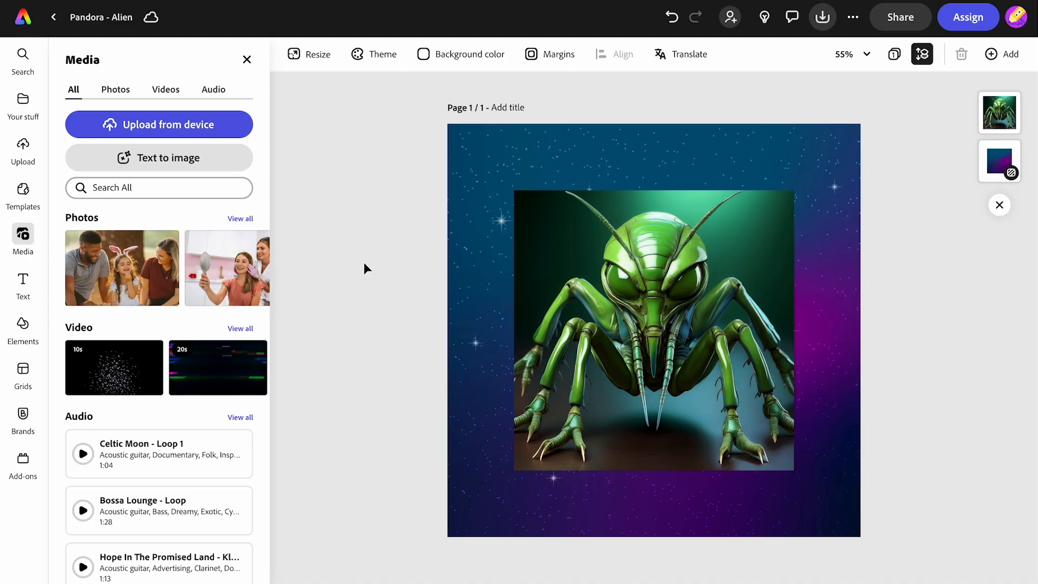
# Step: Add a text box reading "THE GREEN EXO-PROBER"
pyautogui.click(21, 284)
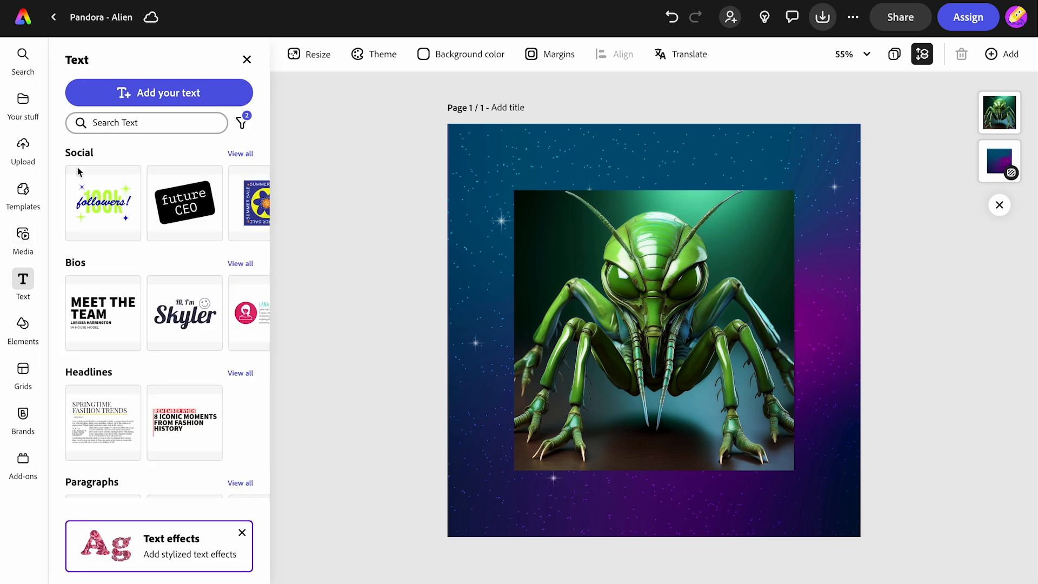
pyautogui.click(154, 95)
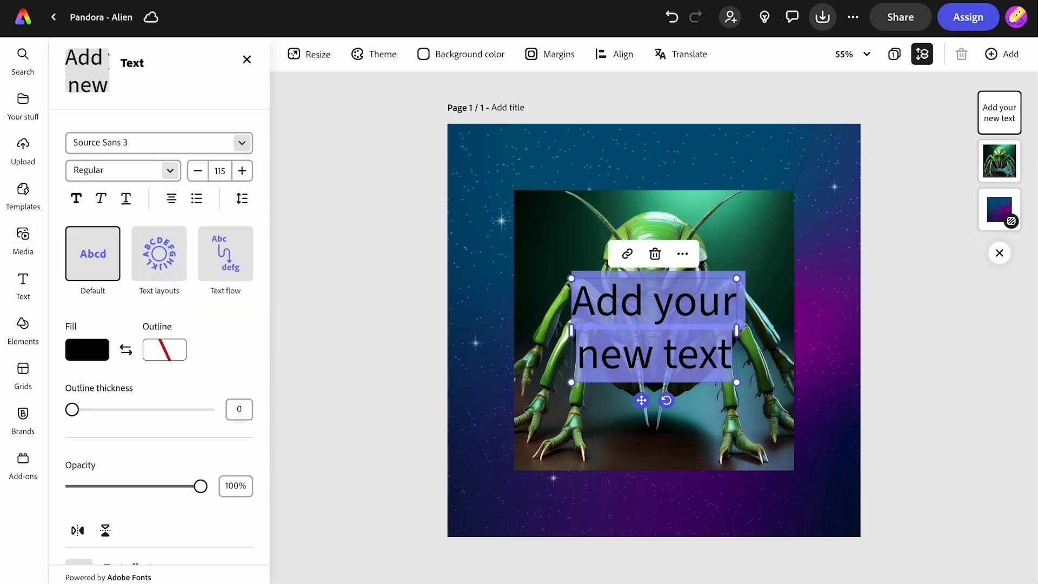
pyautogui.write('THE GREEN EXO-PROBER')
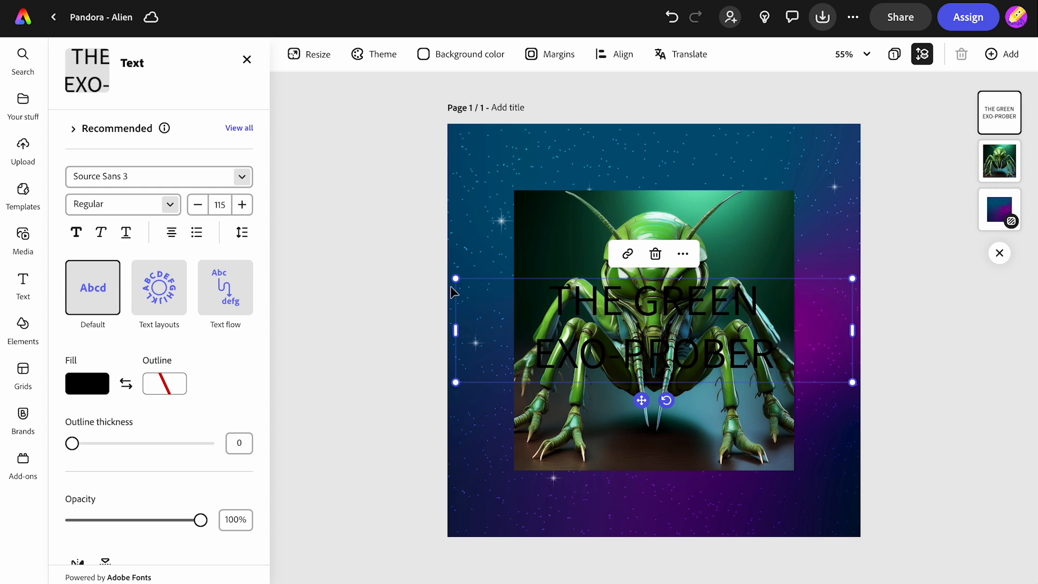
# Step: Apply the Dynamic text layout to the title and fit it, scaled down, into the page's upper-right corner
pyautogui.click(159, 292)
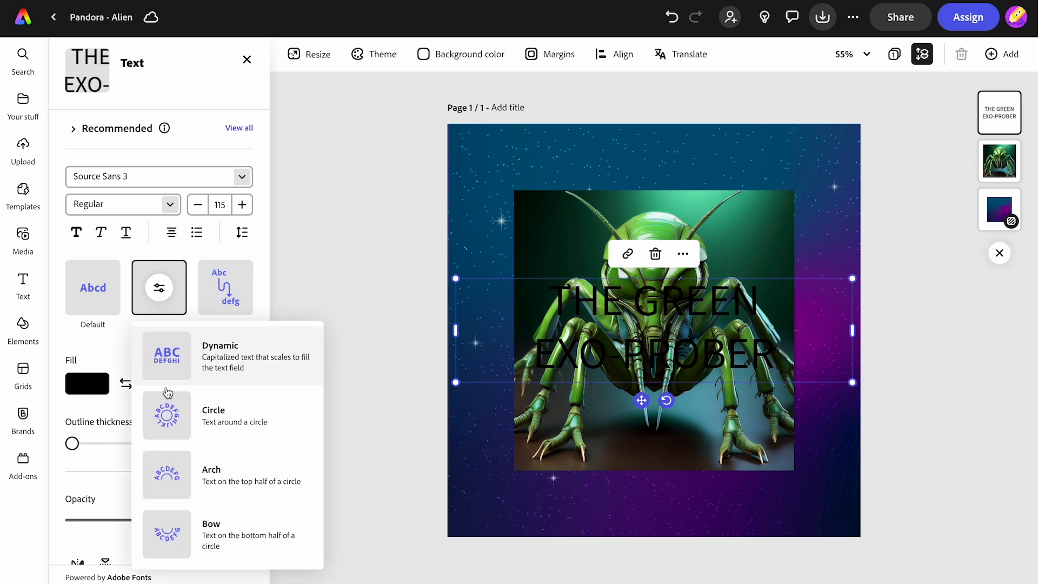
pyautogui.click(170, 370)
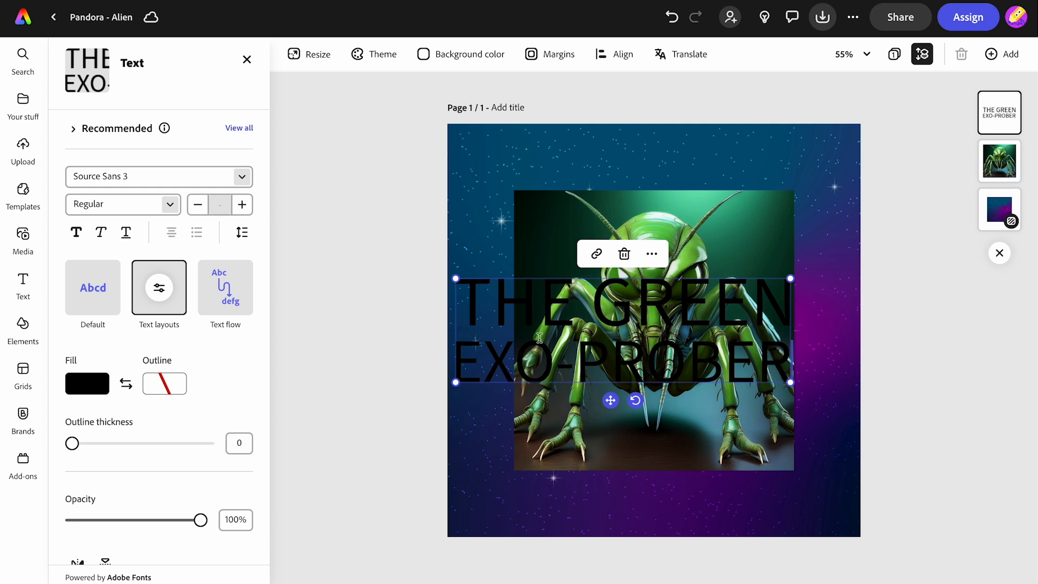
pyautogui.moveTo(459, 385); pyautogui.dragTo(591, 341)
pyautogui.moveTo(676, 363); pyautogui.dragTo(728, 225)
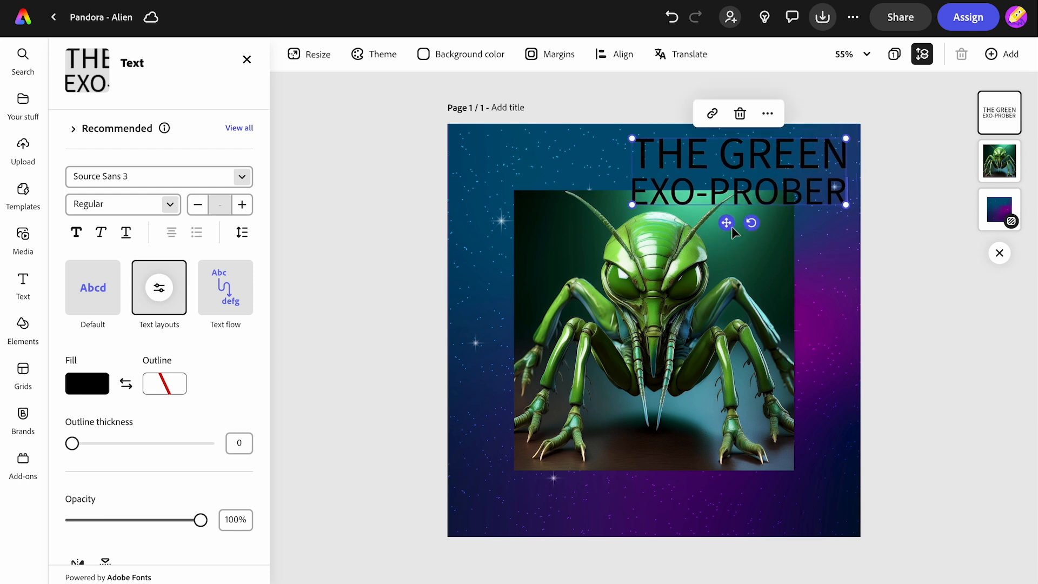
# Step: Place a basic solid rectangle shape behind the title text and show its fill options
pyautogui.scroll(-5, 113, 449)
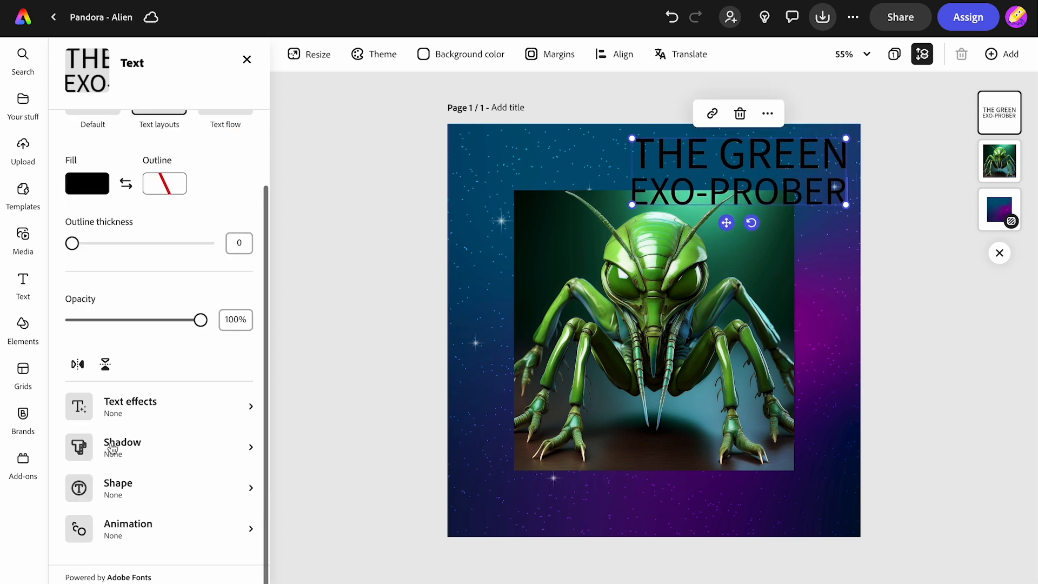
pyautogui.click(114, 488)
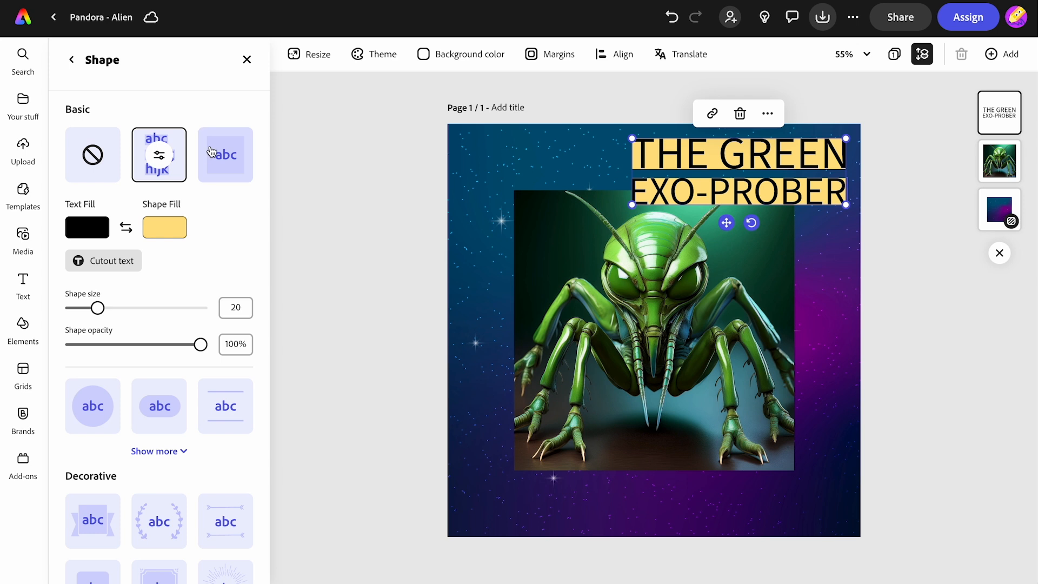
pyautogui.click(227, 161)
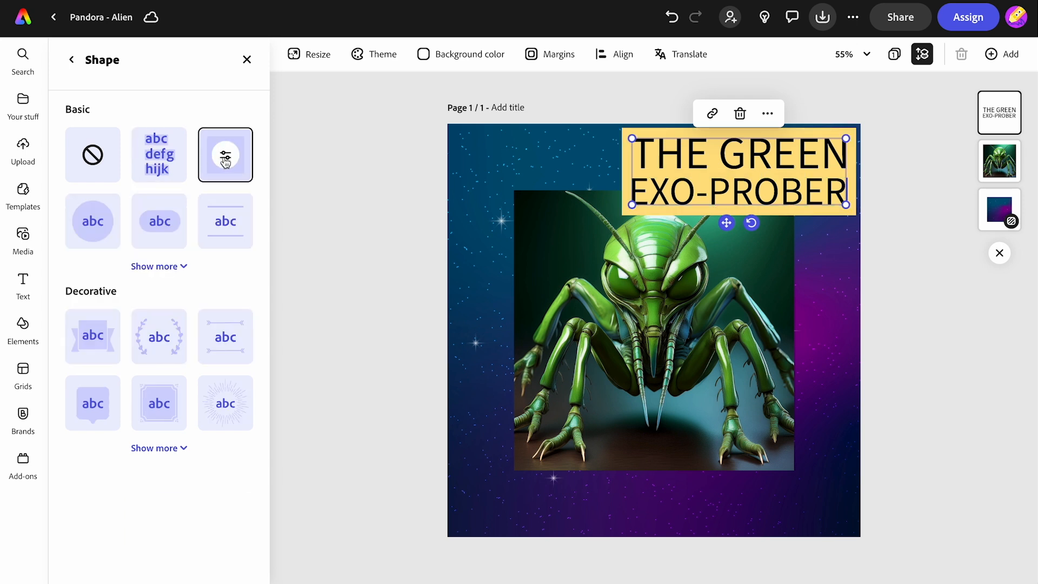
pyautogui.click(226, 158)
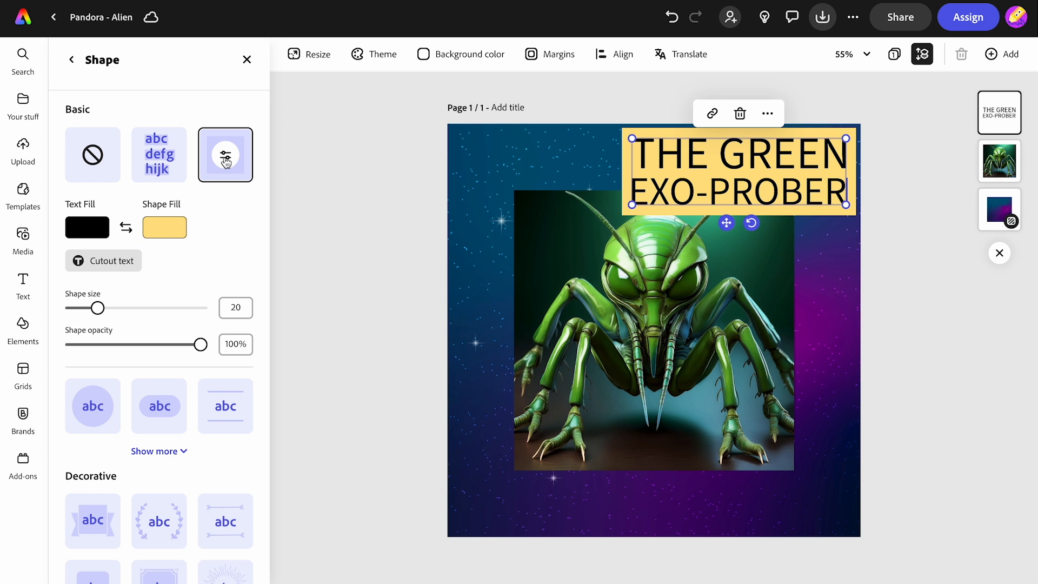
# Step: Set the title's text fill to white (#FFFFFF)
pyautogui.click(86, 226)
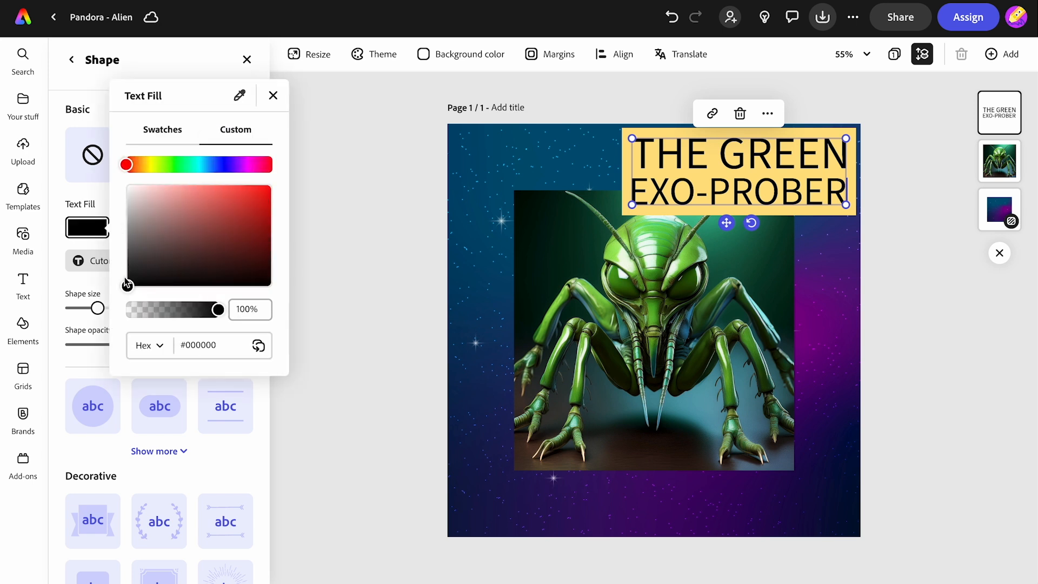
pyautogui.moveTo(126, 282); pyautogui.dragTo(116, 180)
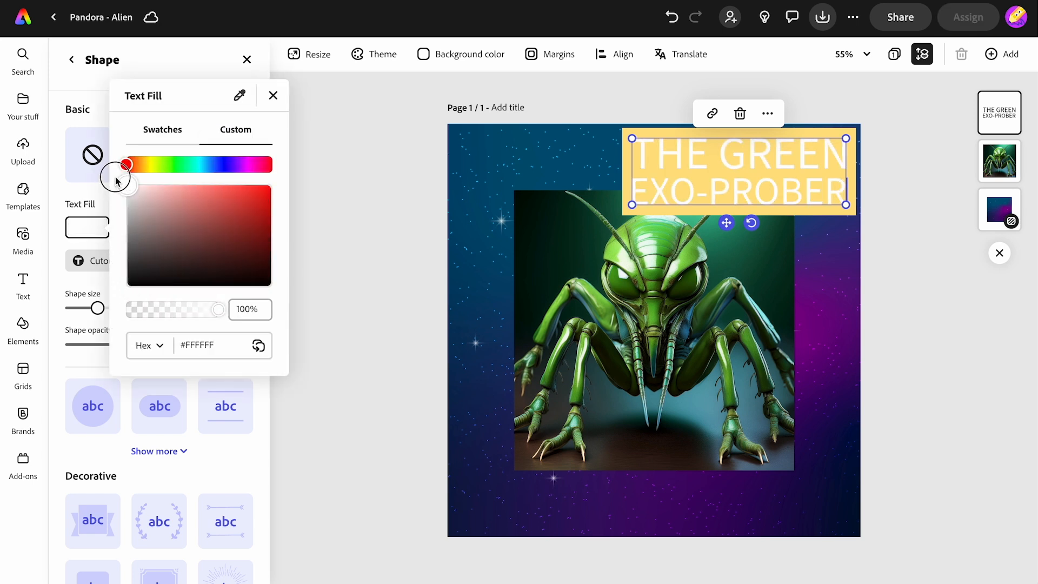
pyautogui.click(76, 199)
# Step: Set the title's shape fill to the dark green #3C7F0F sampled from the alien's head
pyautogui.click(159, 232)
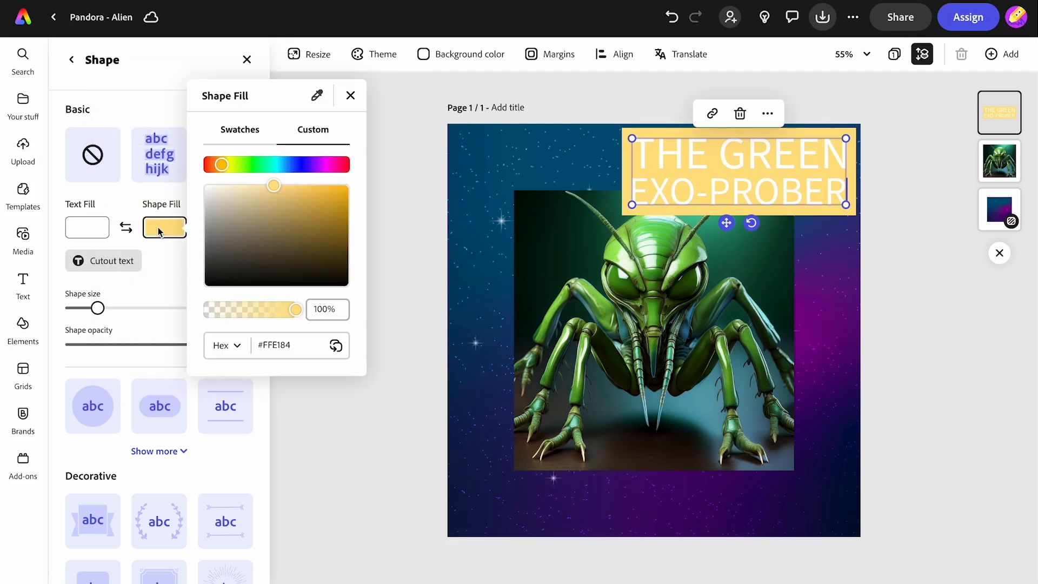
pyautogui.click(317, 97)
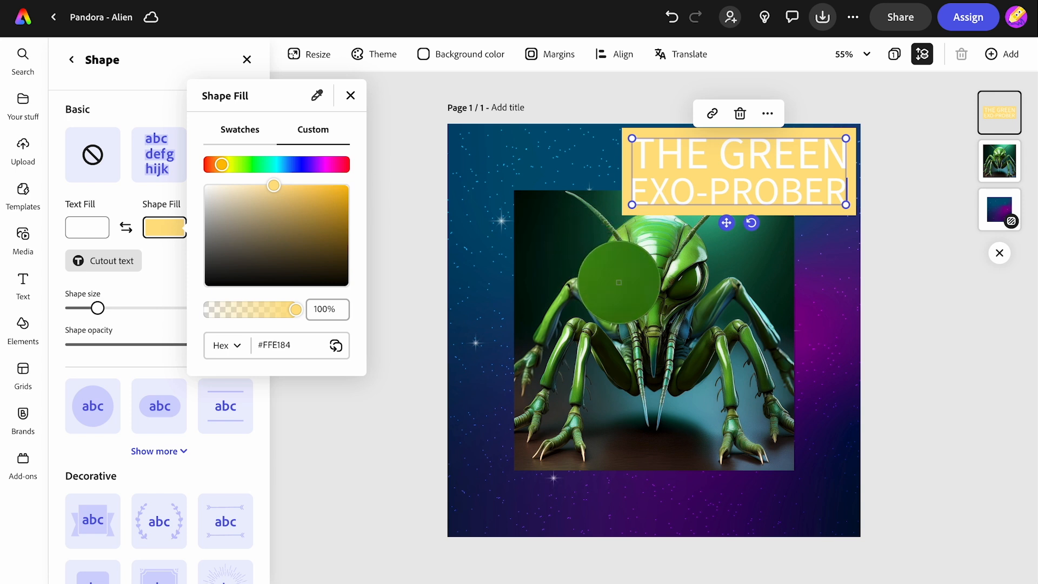
pyautogui.click(618, 282)
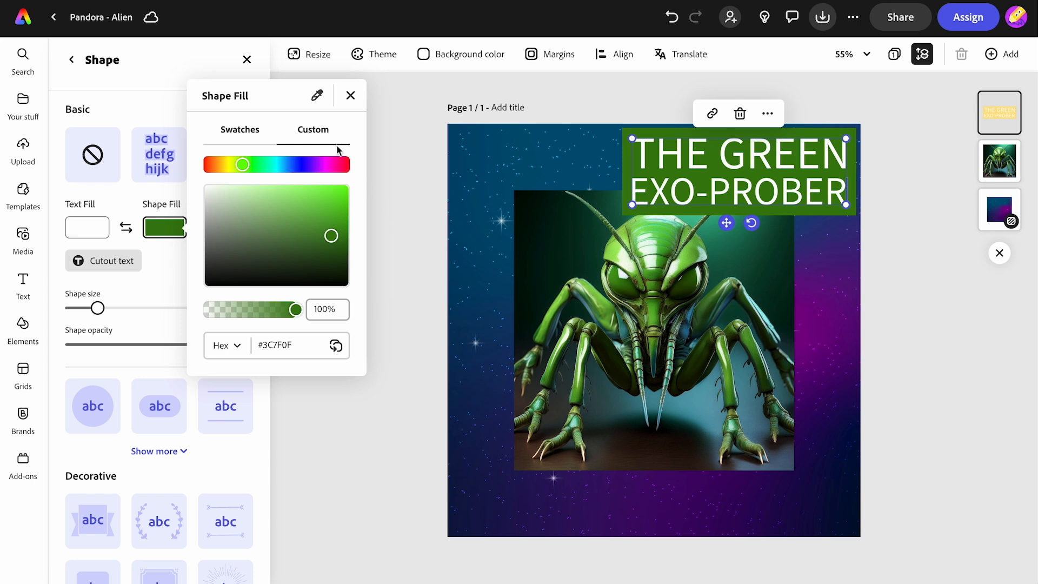
# Step: Sample a brighter green from the alien as the title's shape fill and refit the title in the page's upper-right corner
pyautogui.click(317, 96)
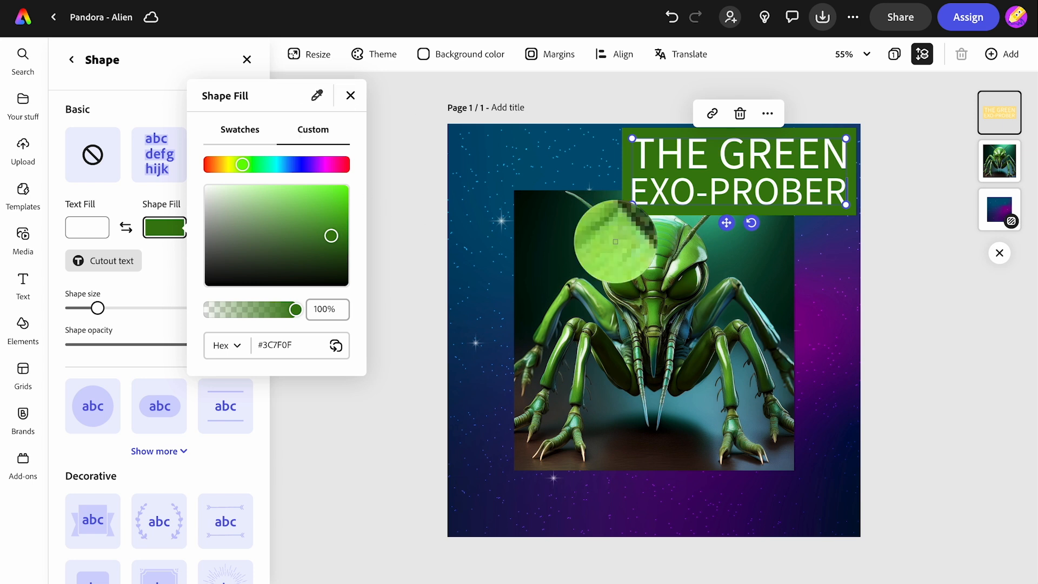
pyautogui.press('Escape')
pyautogui.click(649, 239)
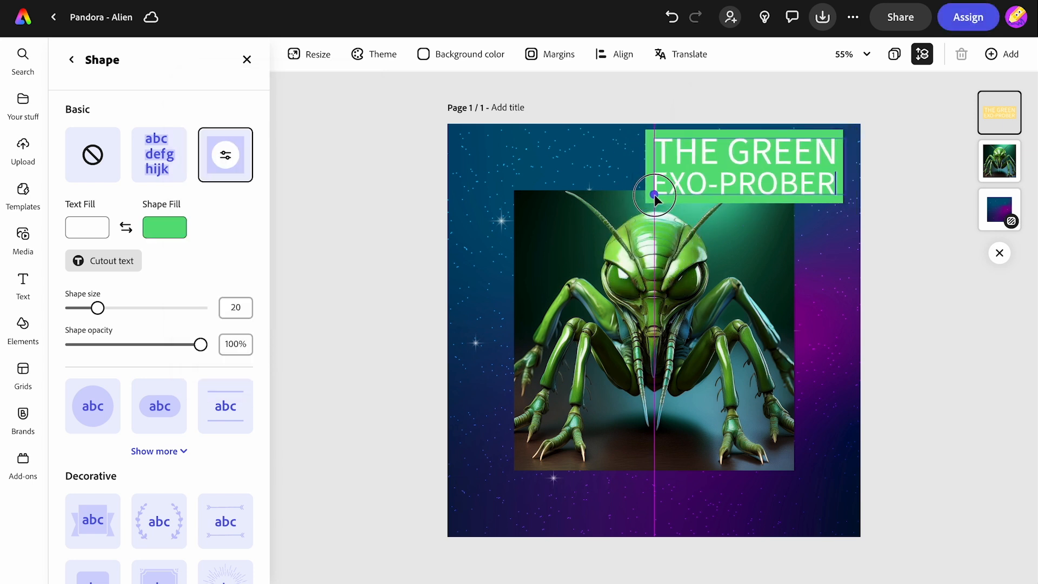
pyautogui.moveTo(728, 179); pyautogui.dragTo(744, 211)
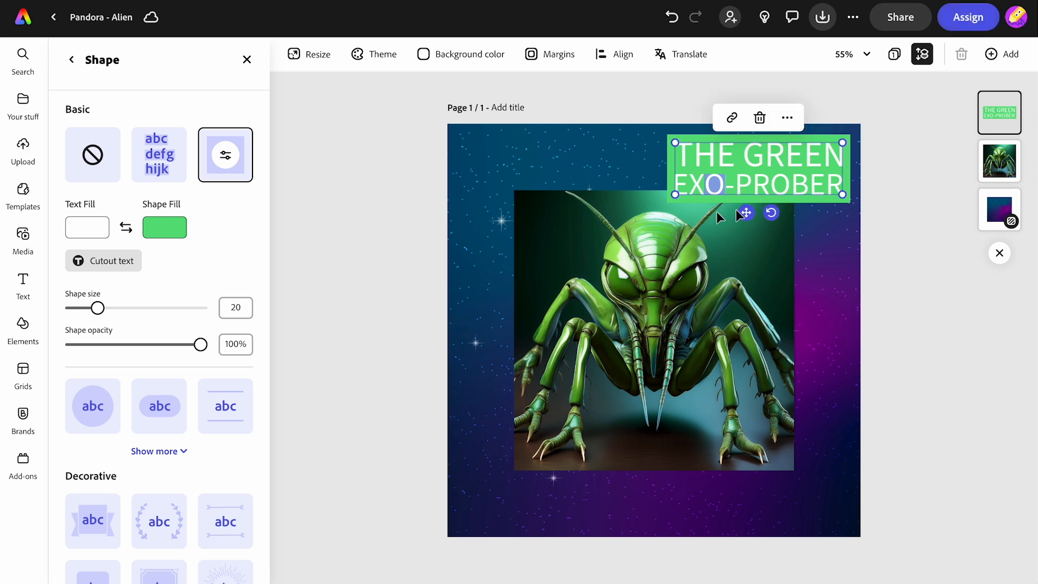
pyautogui.click(375, 257)
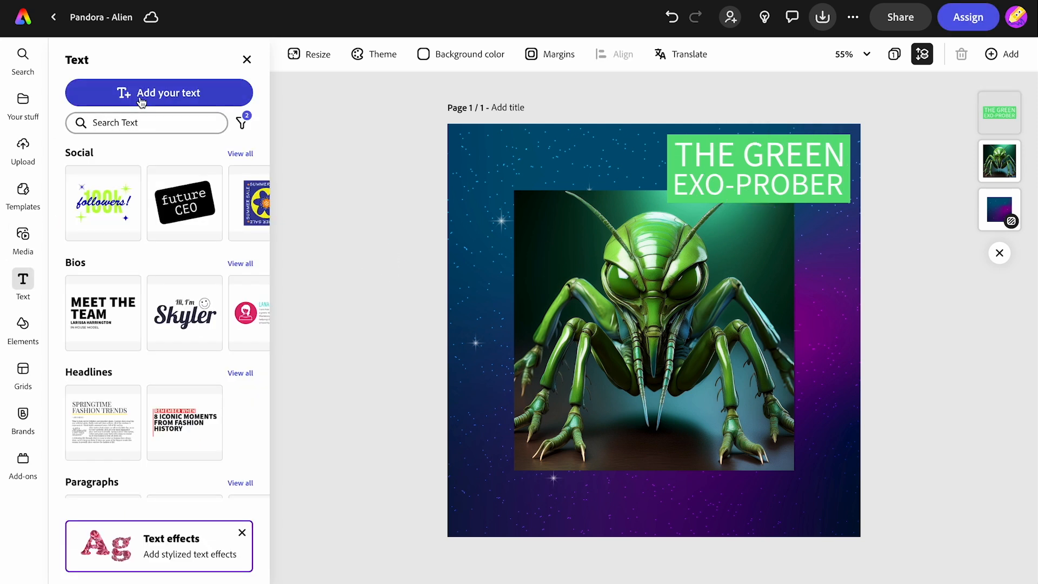
# Step: Duplicate the title as a smaller label left of the alien's head reading "two long antennae for touch and smell"
pyautogui.click(754, 180)
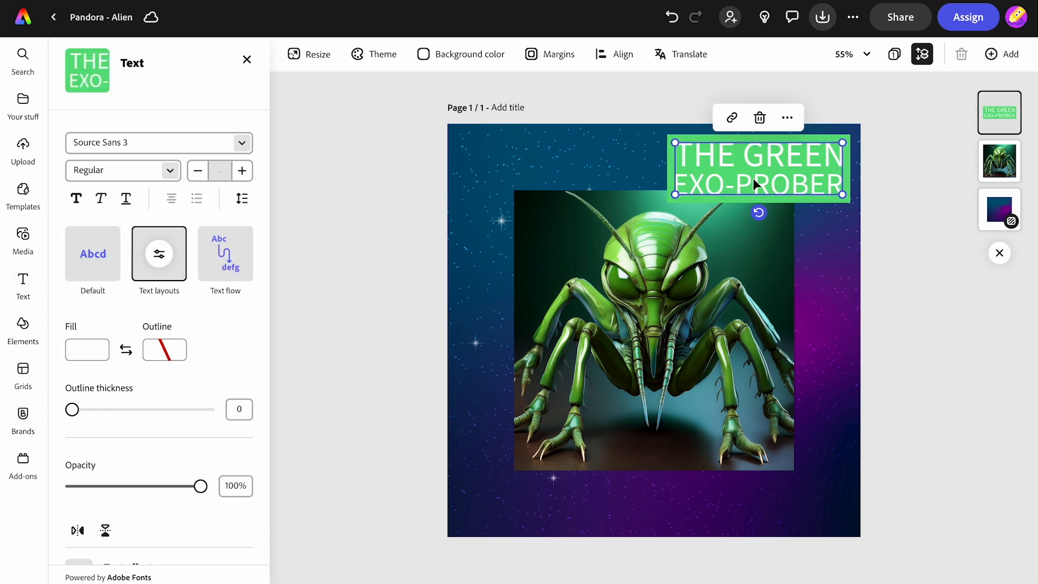
pyautogui.click(789, 117)
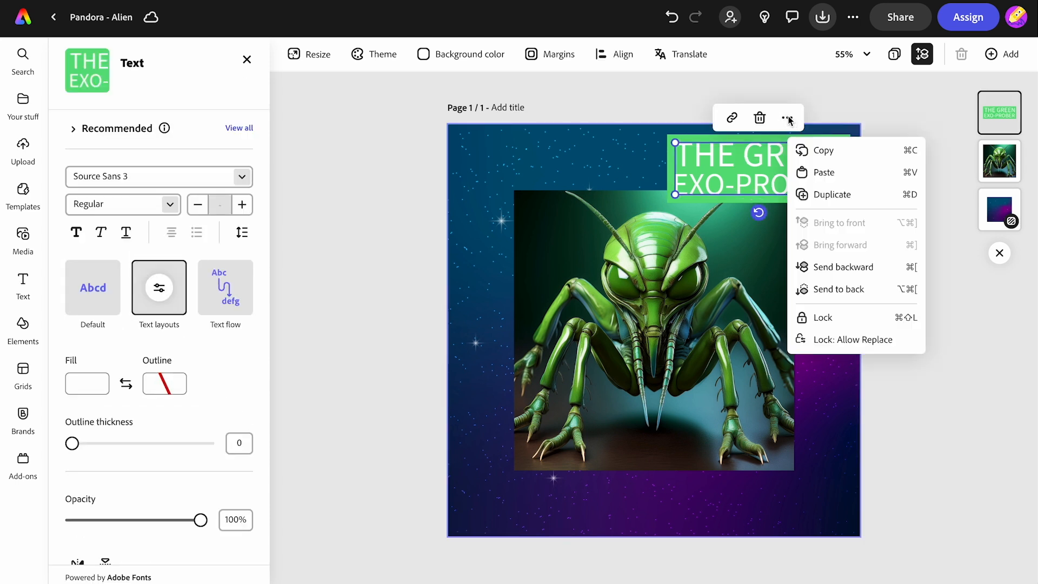
pyautogui.click(817, 195)
pyautogui.moveTo(761, 191); pyautogui.dragTo(536, 252)
pyautogui.moveTo(631, 271); pyautogui.dragTo(587, 261)
pyautogui.doubleClick(488, 228)
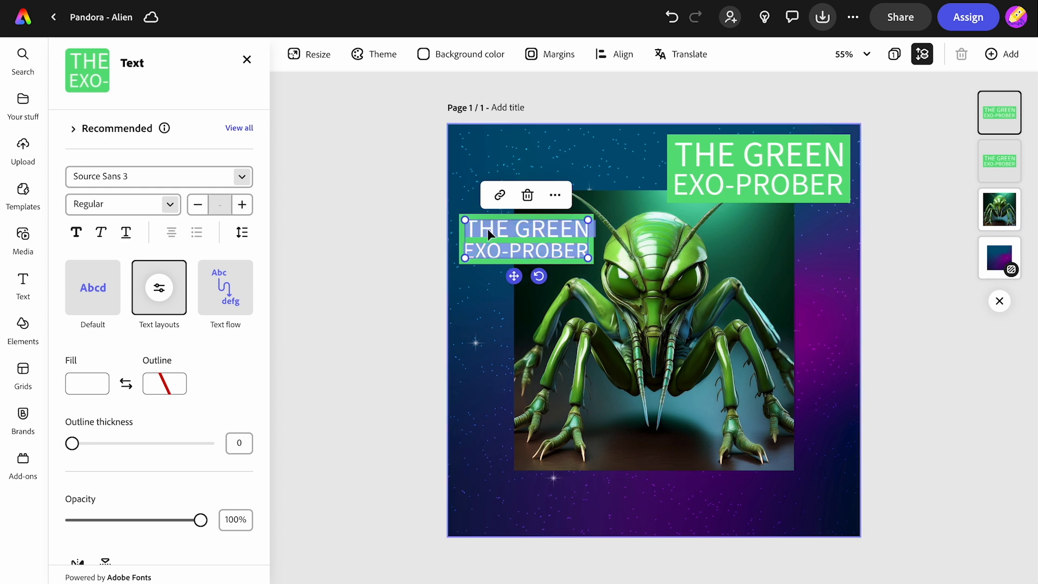
pyautogui.write('TWO LONG ANTENNAE FOR TOUCH AND SMELL')
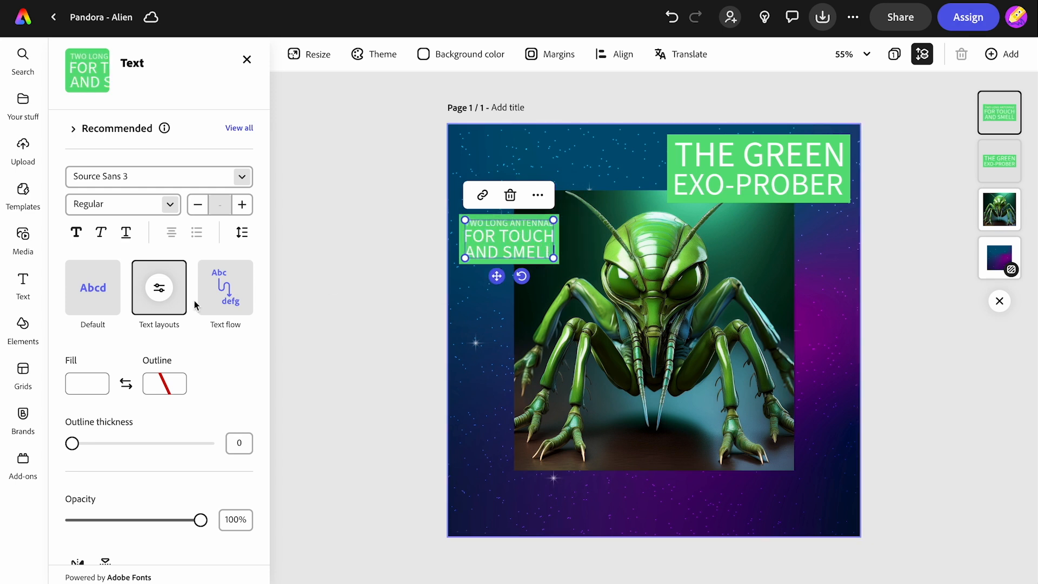
# Step: Switch the antennae label from Dynamic to the Default text layout and fit it on three lines beside the alien's left antenna
pyautogui.click(161, 296)
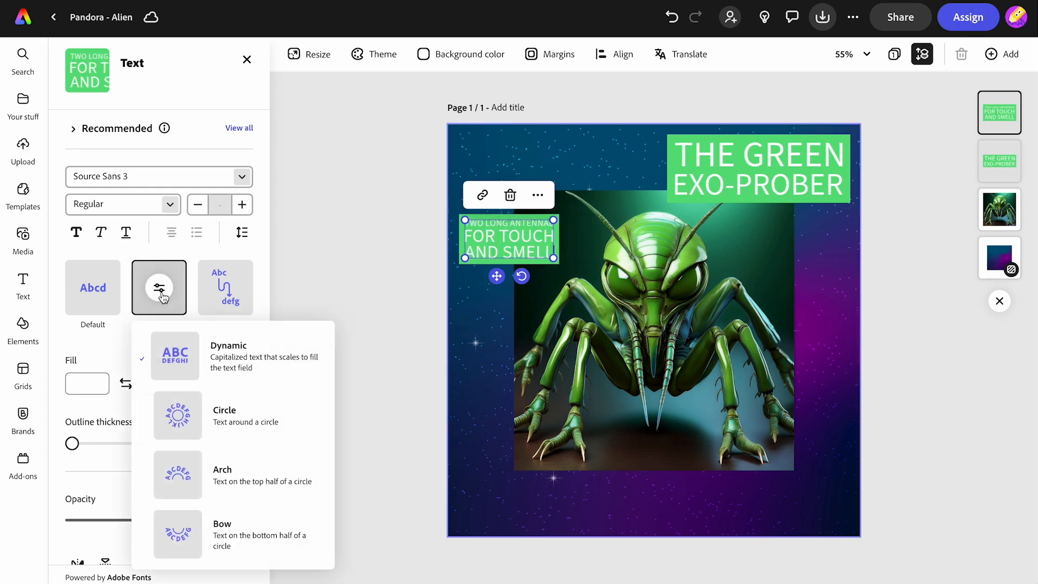
pyautogui.click(177, 364)
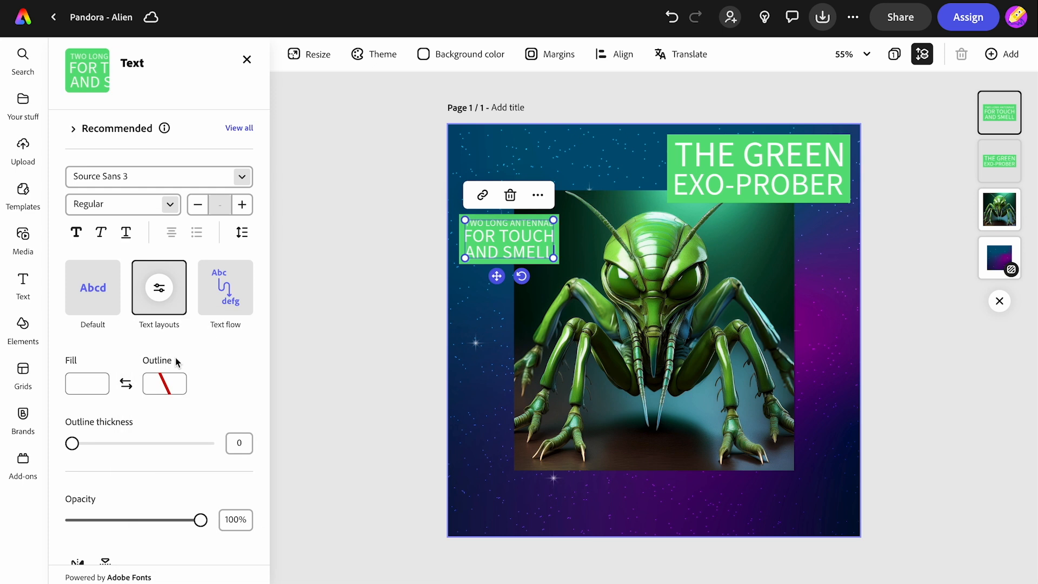
pyautogui.click(95, 287)
pyautogui.moveTo(561, 357); pyautogui.dragTo(800, 337)
pyautogui.moveTo(793, 271); pyautogui.dragTo(602, 188)
pyautogui.moveTo(521, 206); pyautogui.dragTo(511, 192)
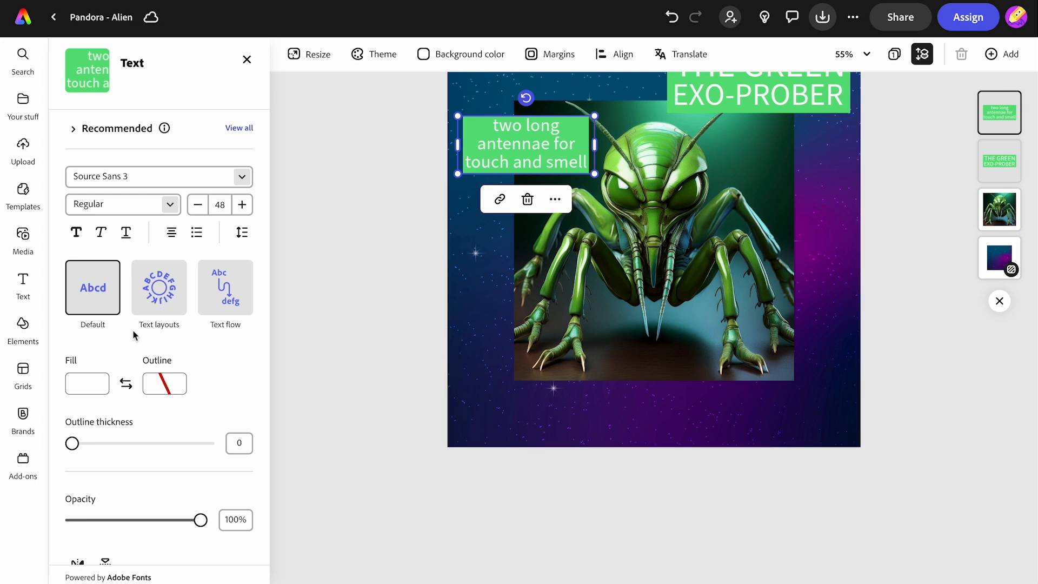
# Step: Set the antennae label's shape fill to the pink #E05CD5
pyautogui.scroll(-4, 130, 427)
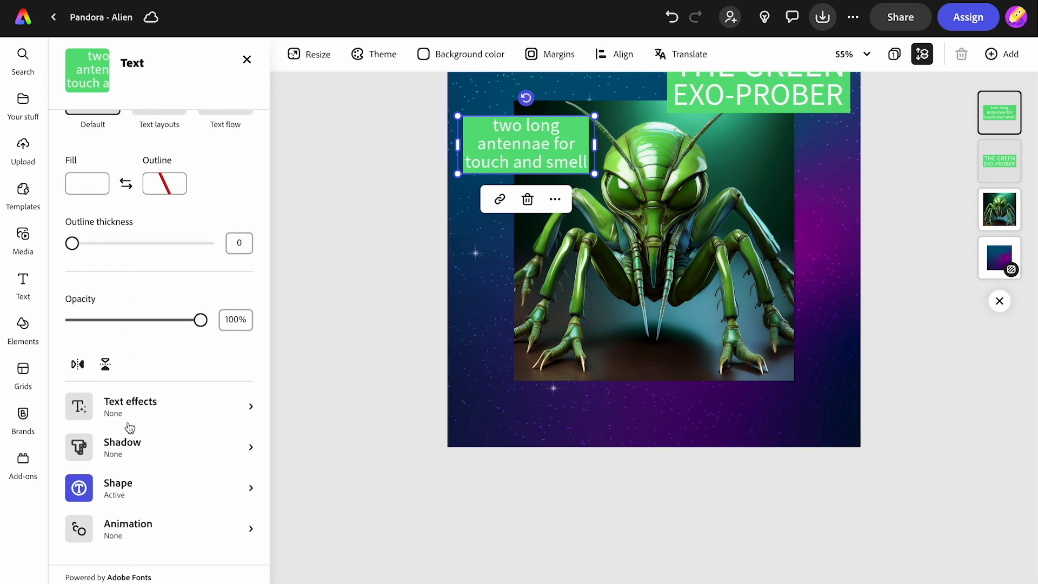
pyautogui.click(135, 496)
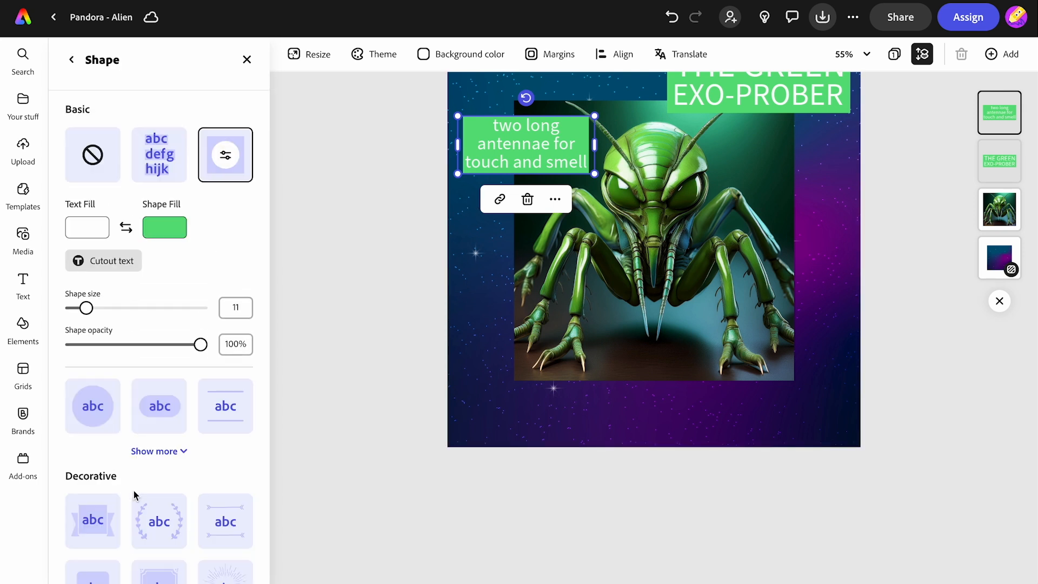
pyautogui.click(166, 231)
pyautogui.click(328, 168)
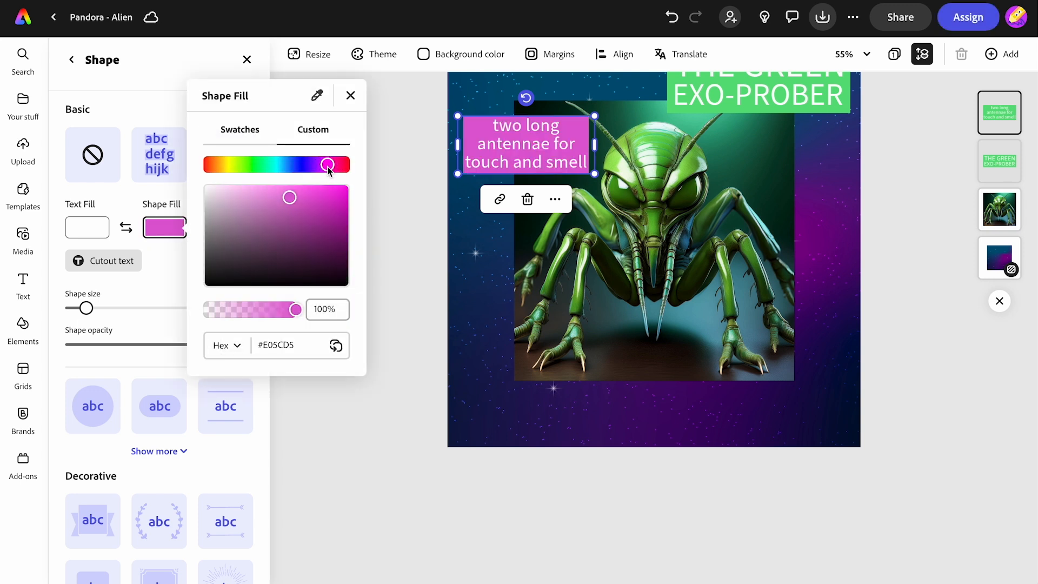
pyautogui.click(413, 191)
pyautogui.click(413, 192)
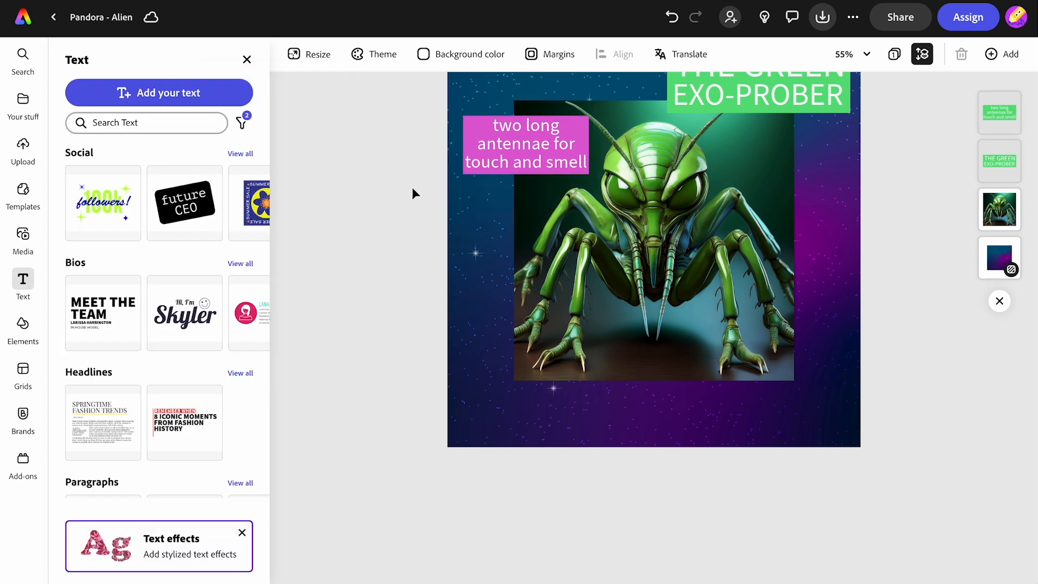
pyautogui.scroll(3, 412, 188)
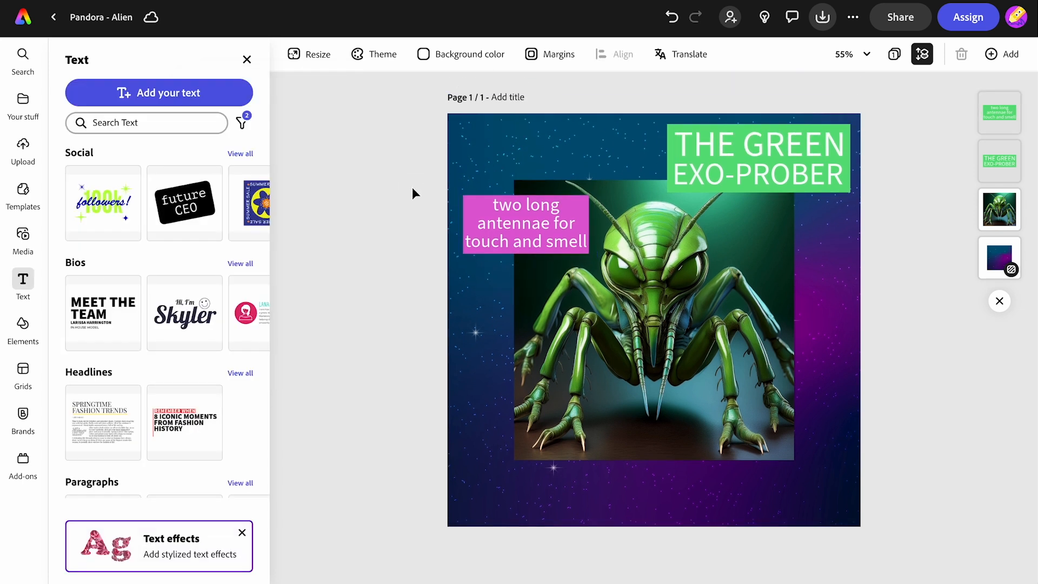
# Step: Duplicate the pink antennae label four times and spread the copies at middle left, bottom centre, middle right and upper right around the alien
pyautogui.click(527, 234)
pyautogui.click(555, 174)
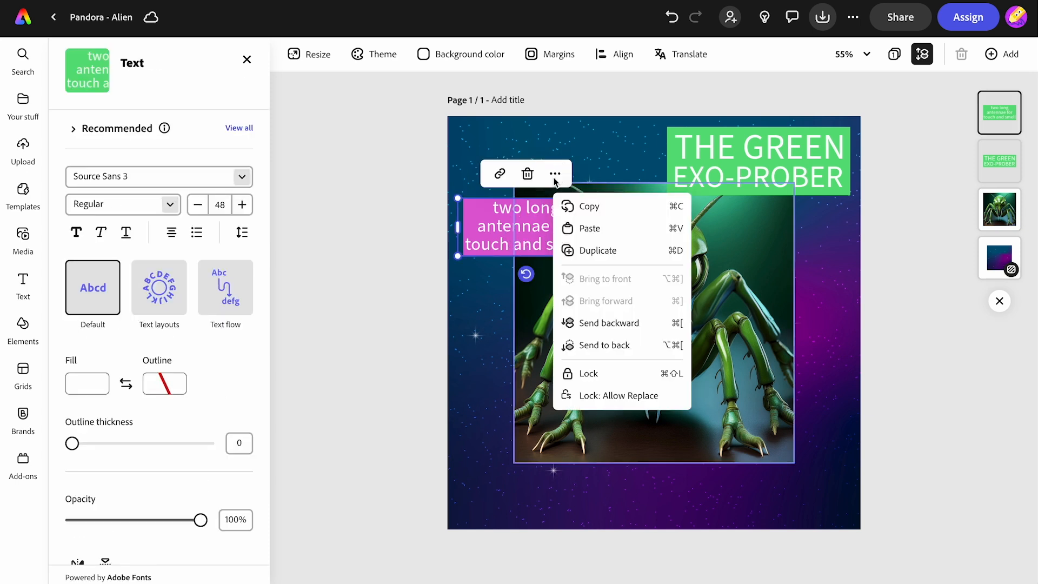
pyautogui.click(577, 249)
pyautogui.moveTo(550, 245); pyautogui.dragTo(538, 364)
pyautogui.click(553, 308)
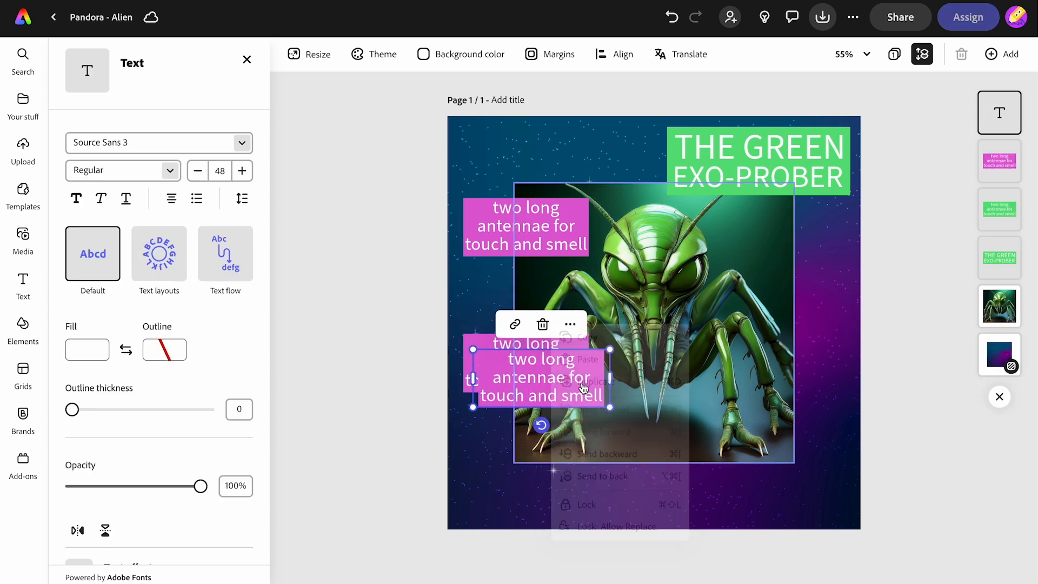
pyautogui.click(663, 449)
pyautogui.click(683, 409)
pyautogui.click(709, 257)
pyautogui.moveTo(767, 364); pyautogui.dragTo(774, 255)
pyautogui.click(804, 323)
pyautogui.click(848, 400)
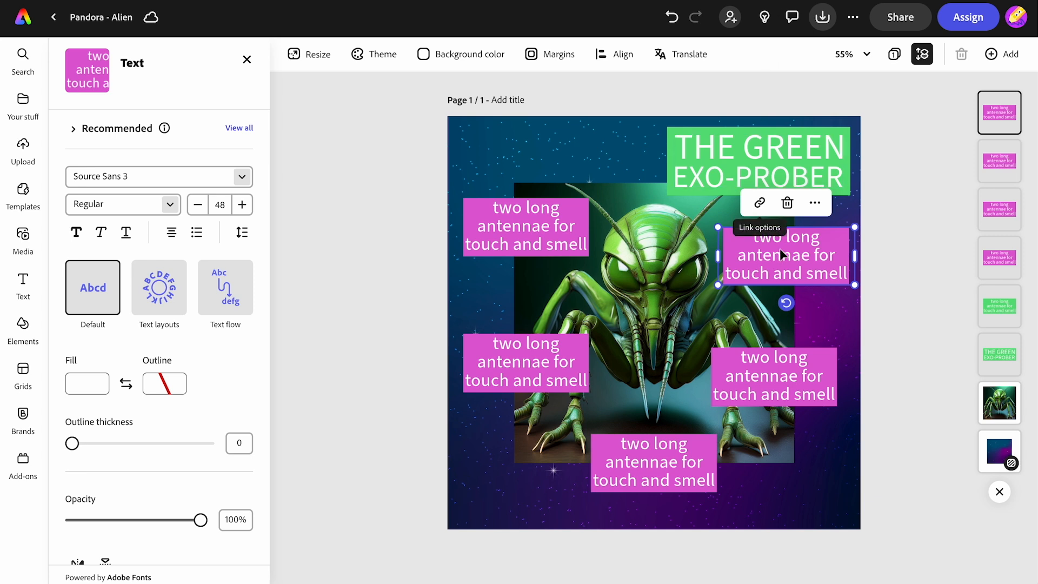
# Step: Retype the upper-right label as "large eyes for wide angle vision" and the one below as "a long proboscis extending past its jaws", widened to two lines
pyautogui.doubleClick(779, 251)
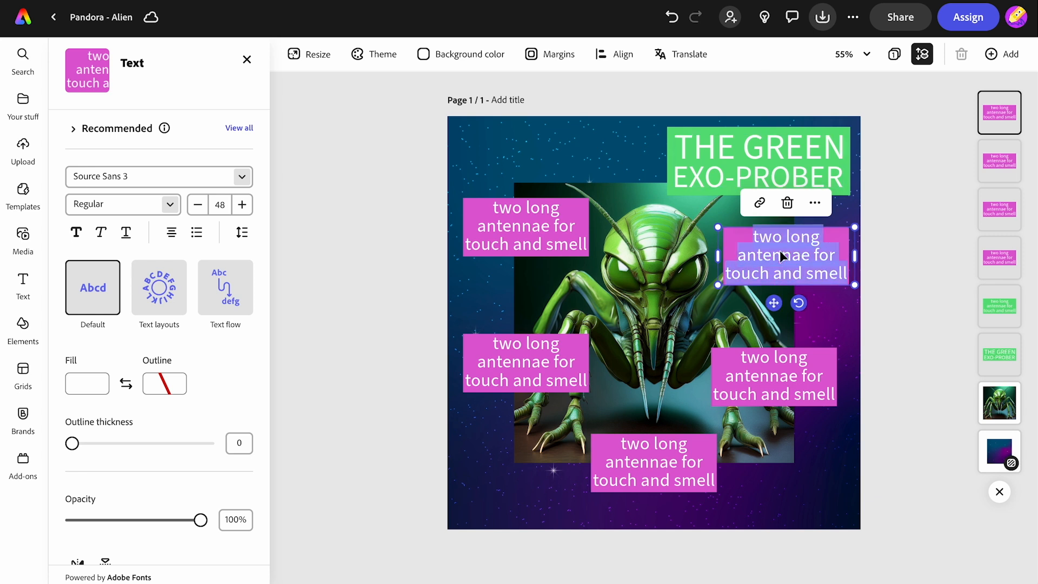
pyautogui.write('large eyes for wide angle vision')
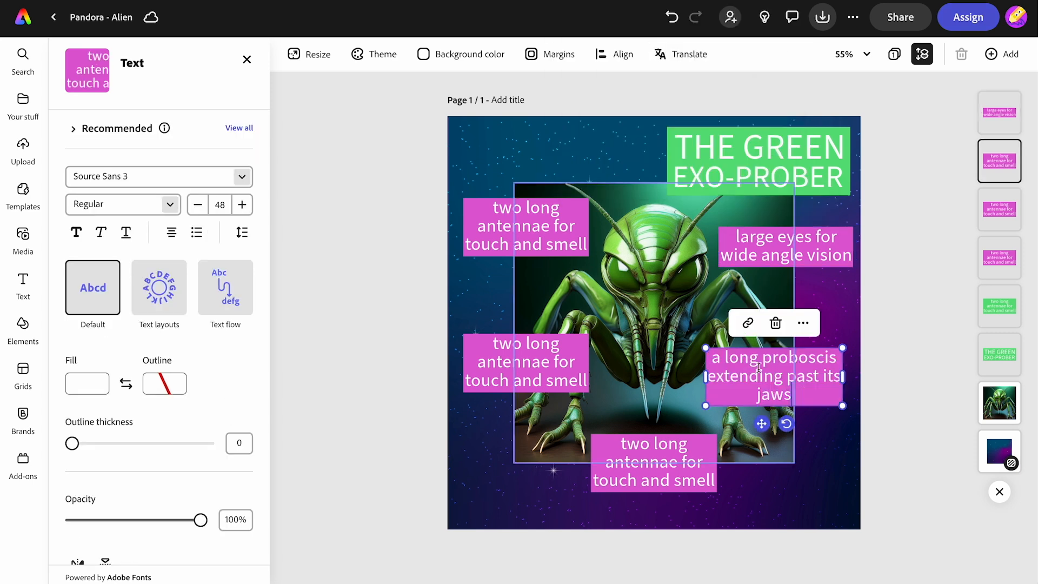
pyautogui.moveTo(707, 376); pyautogui.dragTo(678, 363)
pyautogui.press('super+shift+c')
# Step: Retype the bottom label as "a tough exoskeleton to protect the body" and place it on two lines at the page's lower right
pyautogui.click(703, 62)
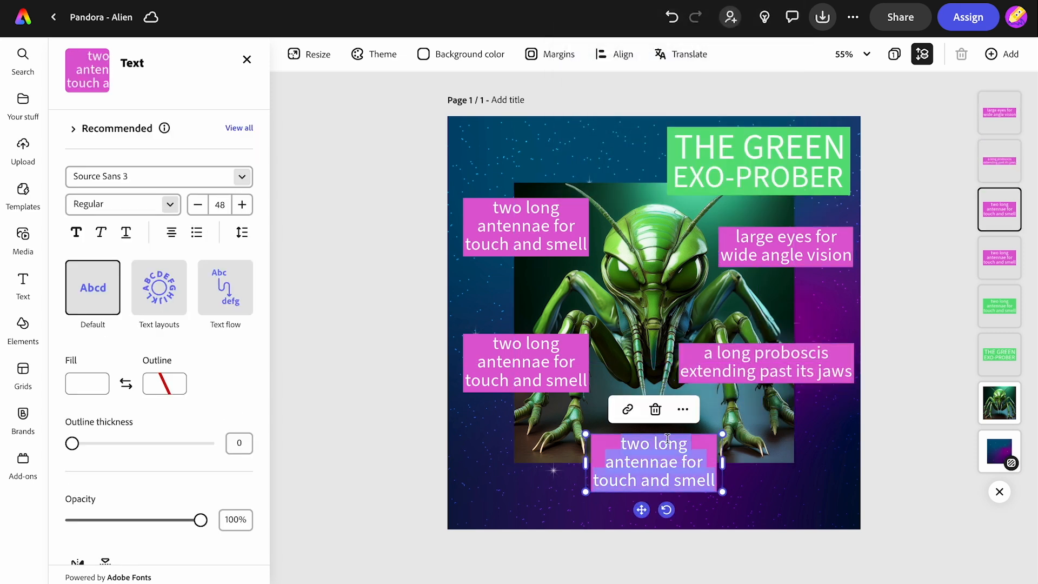
pyautogui.click(745, 489)
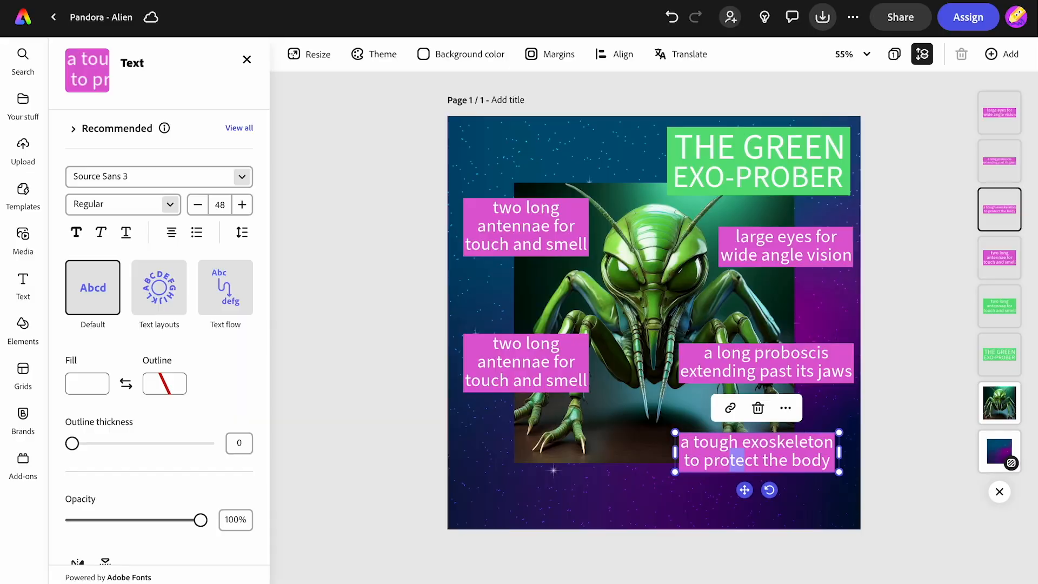
pyautogui.press('Escape')
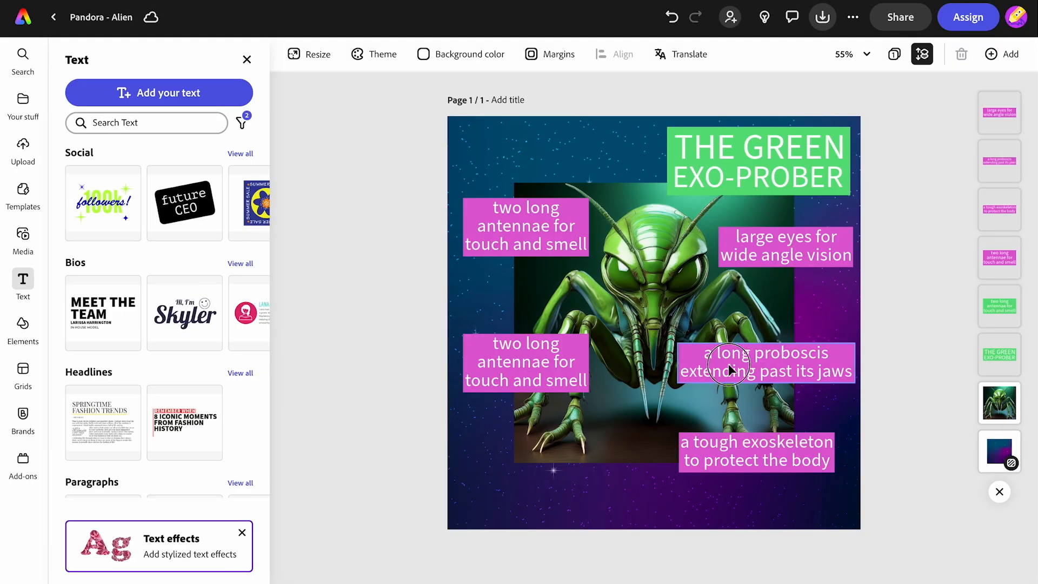
# Step: Delete the spare antennae label at the page's middle left and put the proboscis label in its place
pyautogui.click(768, 368)
pyautogui.moveTo(769, 368); pyautogui.dragTo(549, 420)
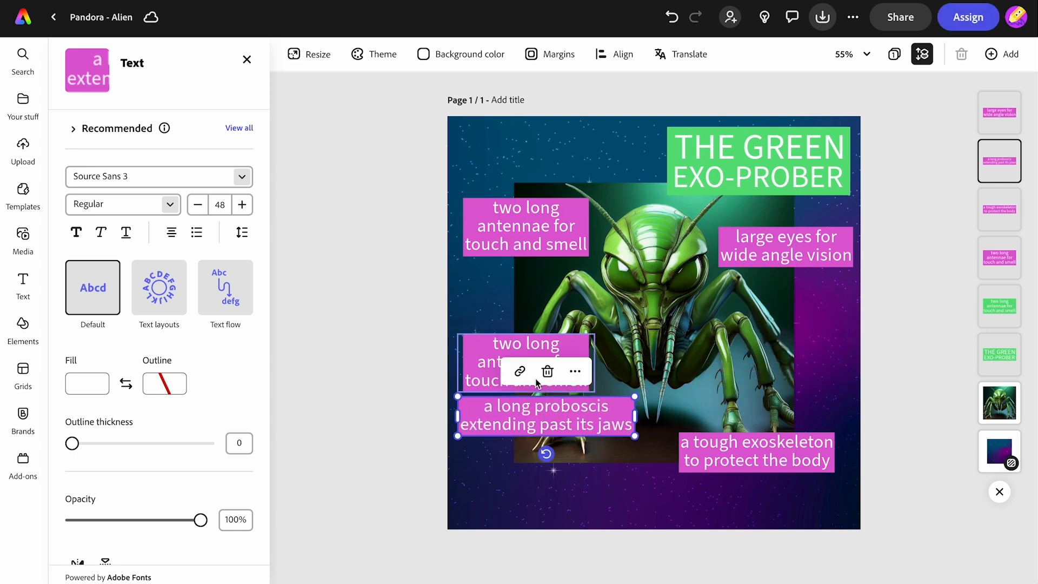
pyautogui.click(522, 348)
pyautogui.click(526, 308)
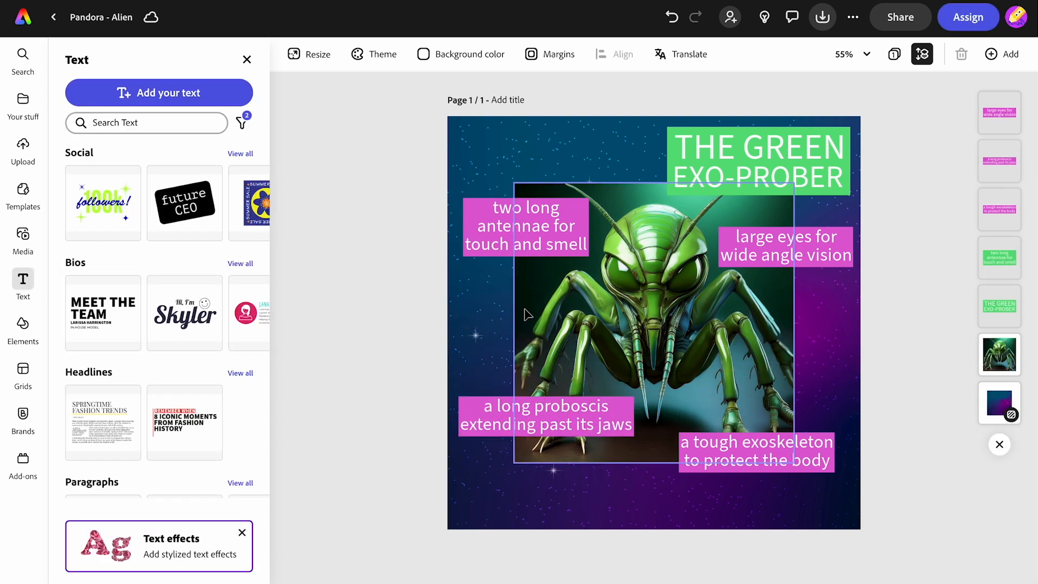
pyautogui.click(549, 416)
pyautogui.moveTo(549, 416); pyautogui.dragTo(550, 354)
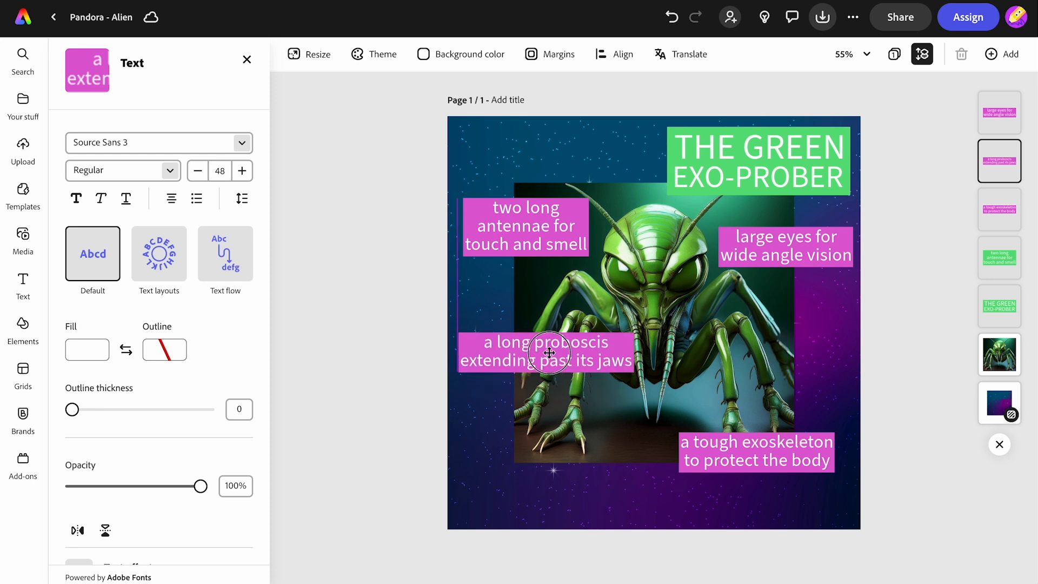
# Step: Enlarge the exoskeleton label to text size 64 and settle it at the page's lower right
pyautogui.click(715, 449)
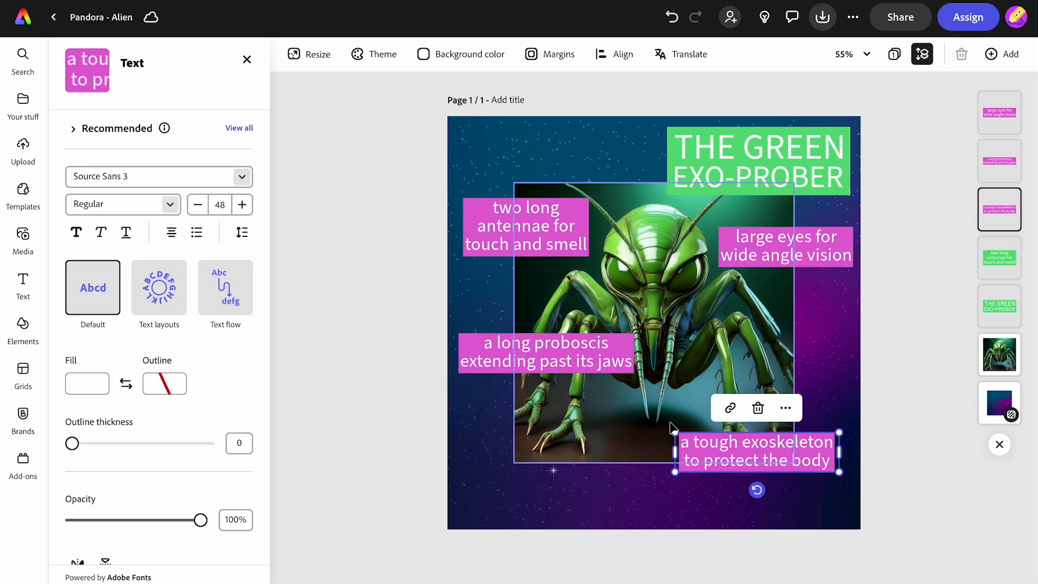
pyautogui.moveTo(675, 433); pyautogui.dragTo(620, 418)
pyautogui.moveTo(724, 452); pyautogui.dragTo(725, 470)
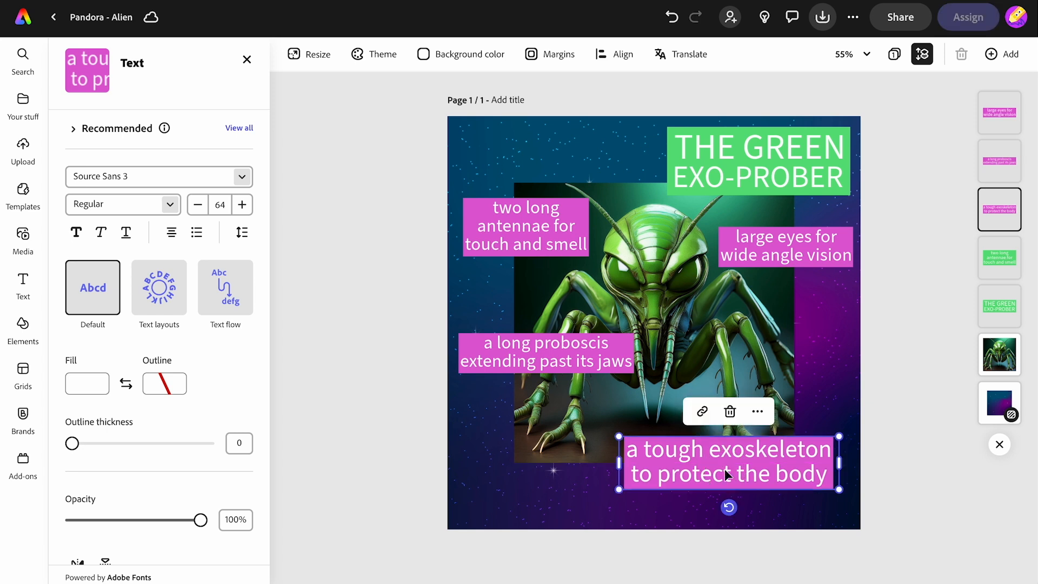
# Step: Move the "large eyes" label slightly down, beside the alien's eyes
pyautogui.click(787, 258)
pyautogui.moveTo(787, 258); pyautogui.dragTo(787, 283)
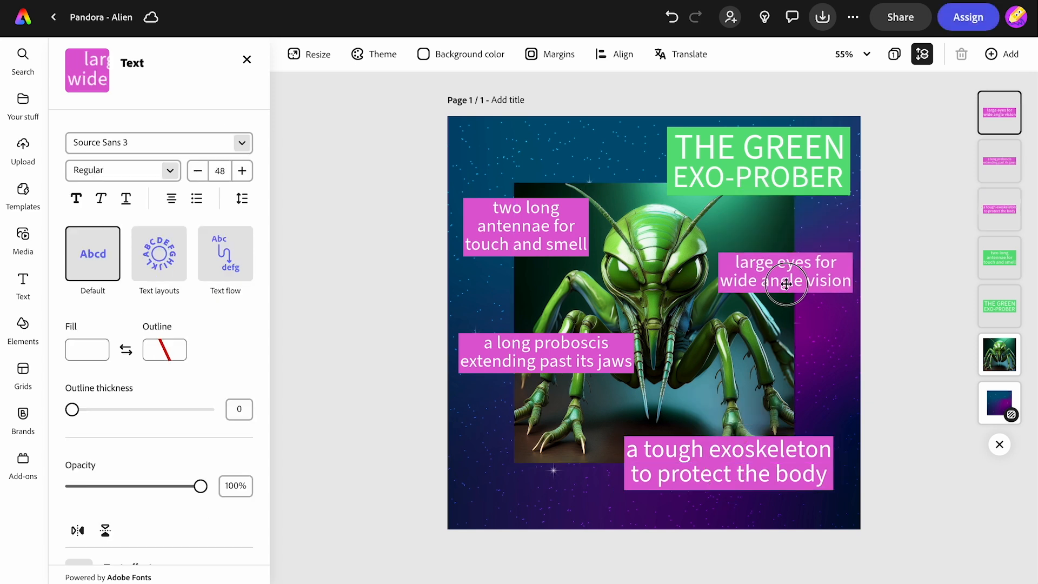
pyautogui.click(329, 312)
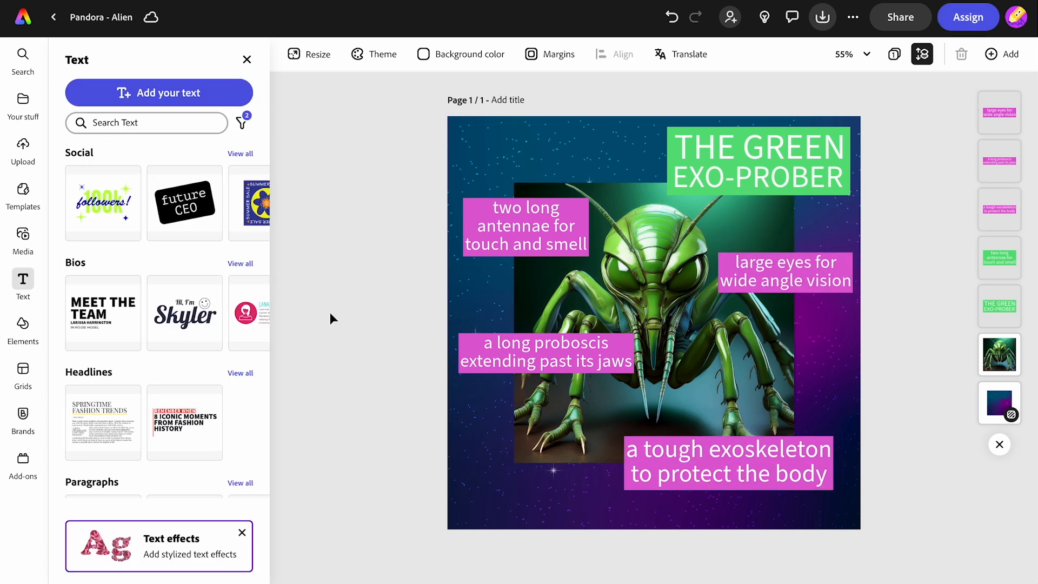
# Step: Download the design to the Desktop under the file name "Pandora"
pyautogui.click(822, 20)
pyautogui.click(872, 172)
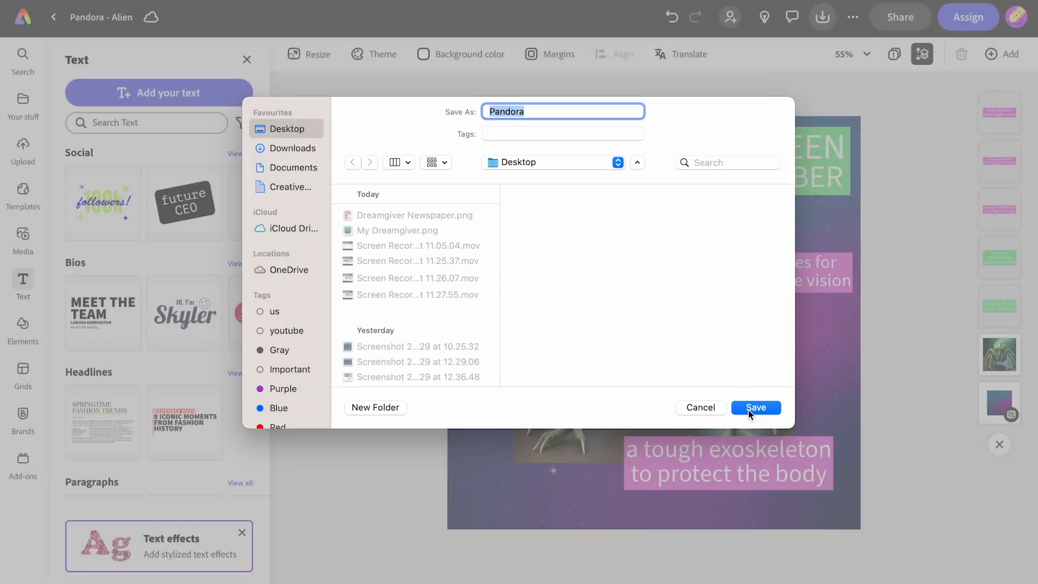
pyautogui.click(750, 408)
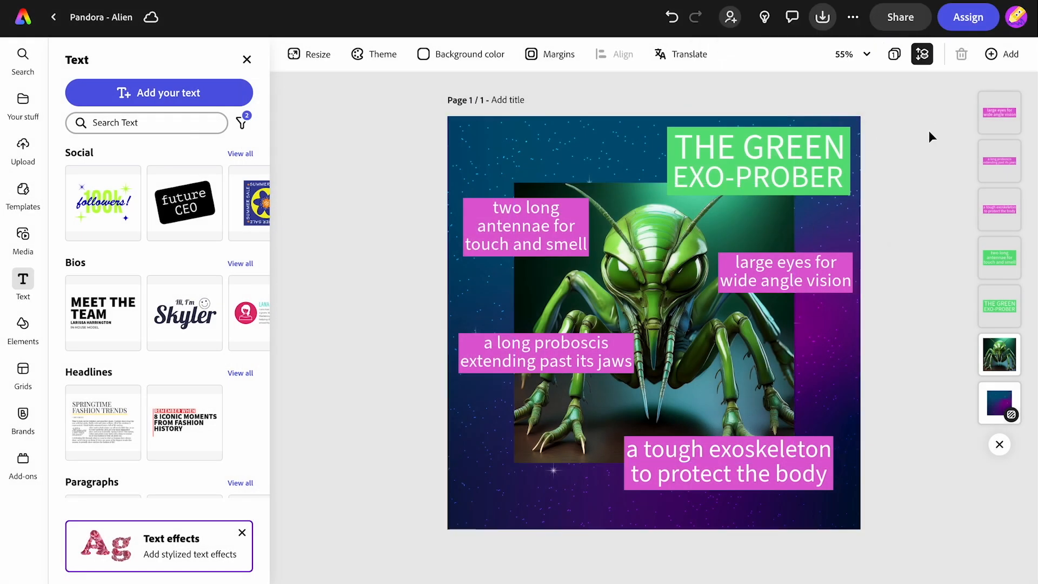
# Step: Create a view-only link to the design and open the copied link in a new browser page
pyautogui.click(907, 20)
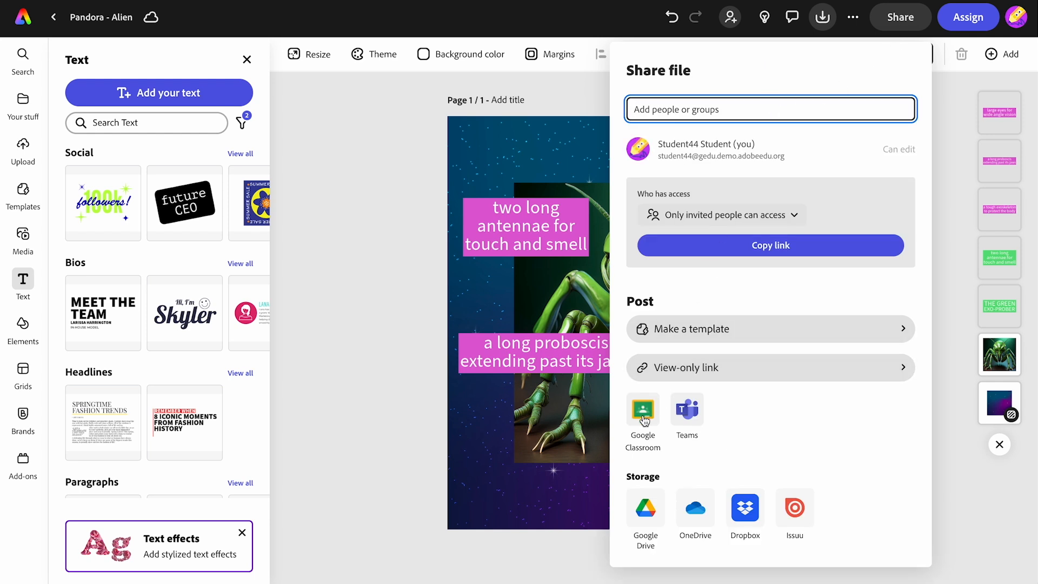
pyautogui.click(688, 370)
pyautogui.click(732, 414)
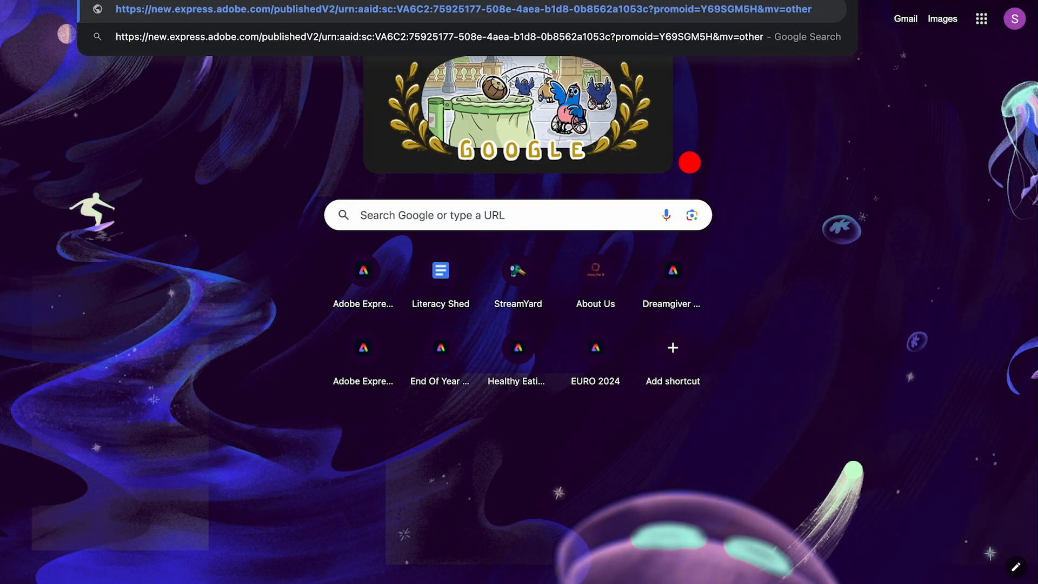
pyautogui.press('Return')
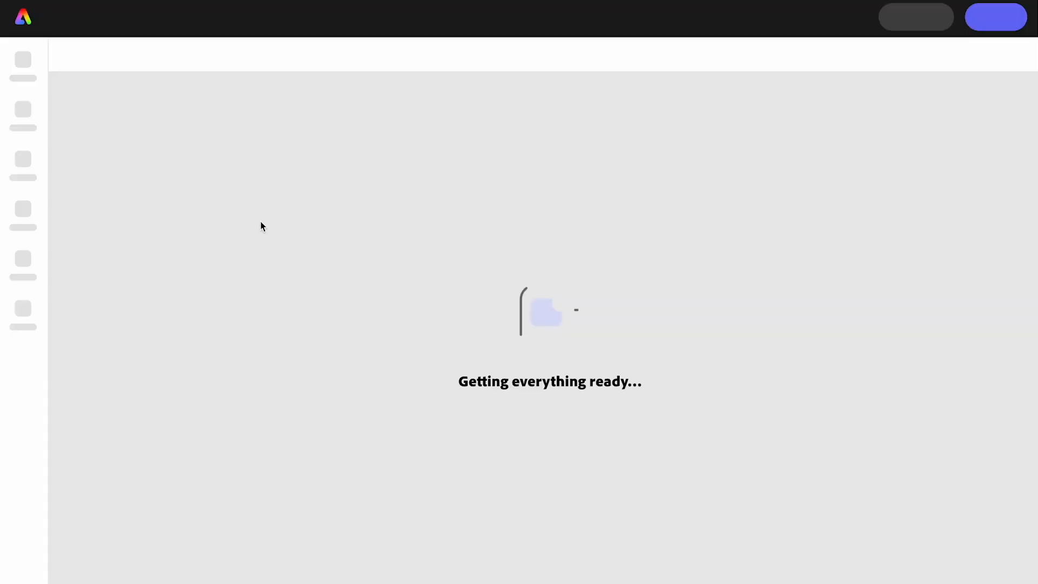